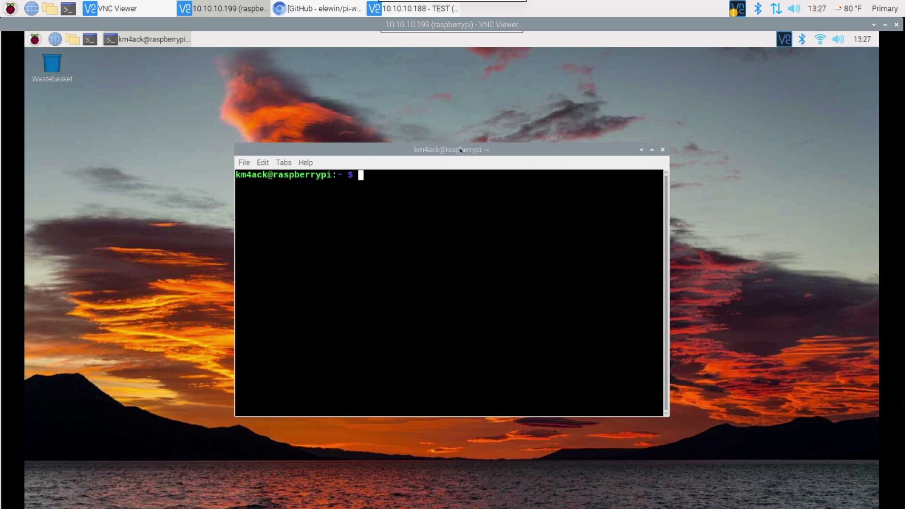
Refresh the package lists and upgrade the installed packages with apt, leaving a cleared terminal.
text(sudo apt )
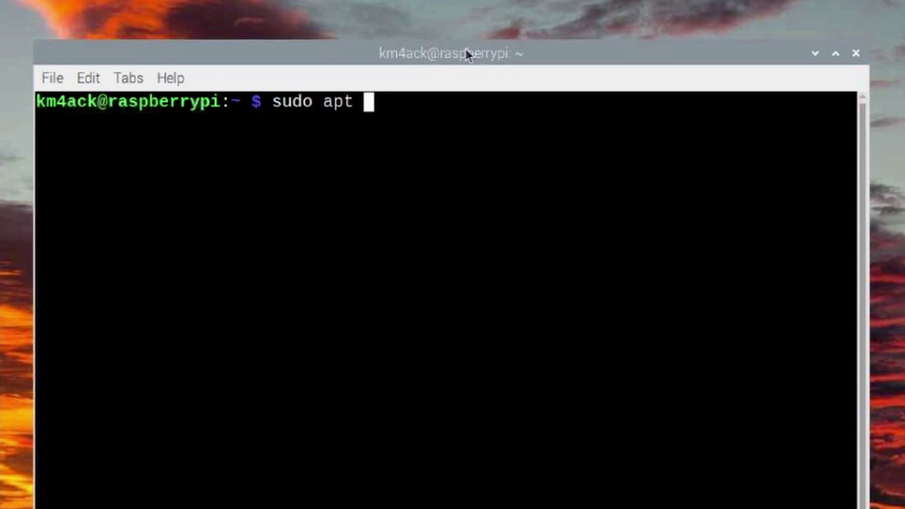
text(update)
key(Return)
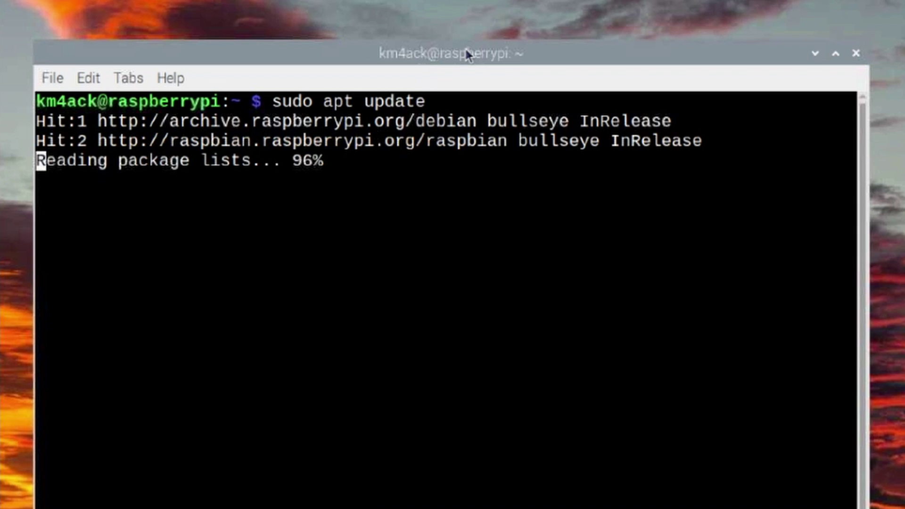
text(sudo apt upgrade)
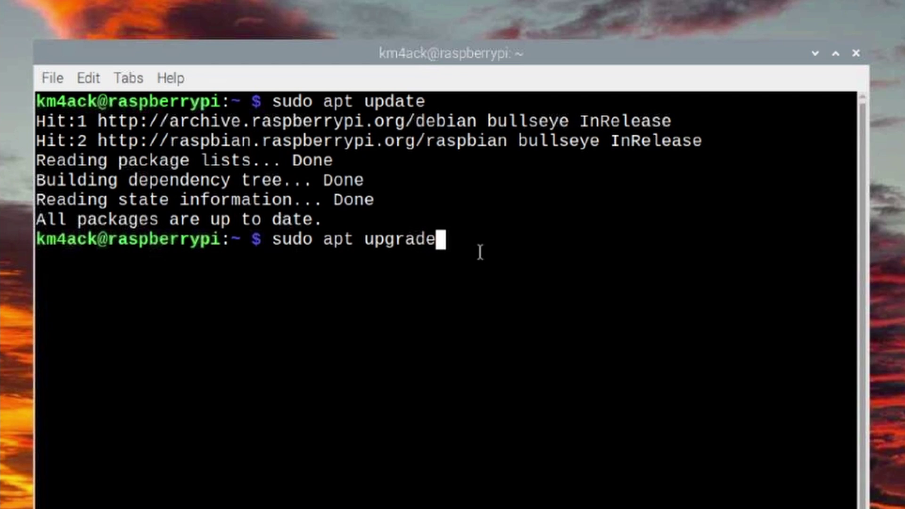
key(Return)
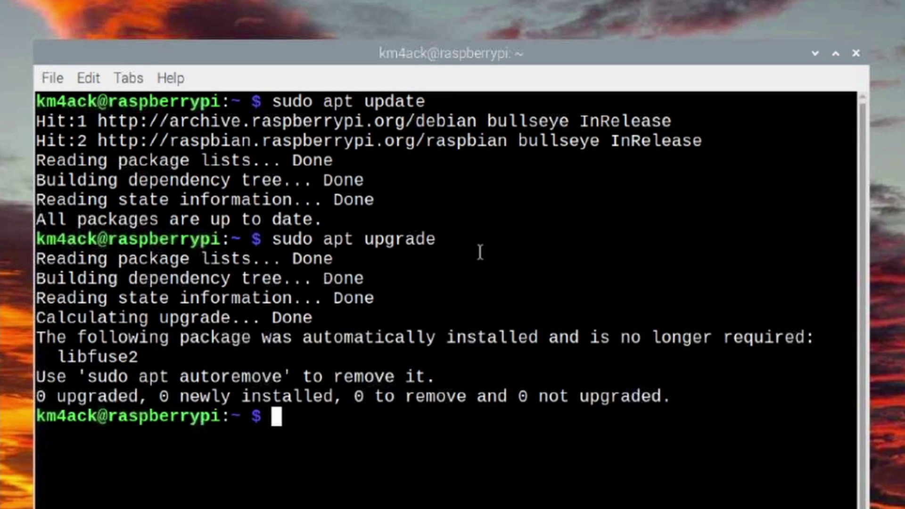
text(clear)
key(Return)
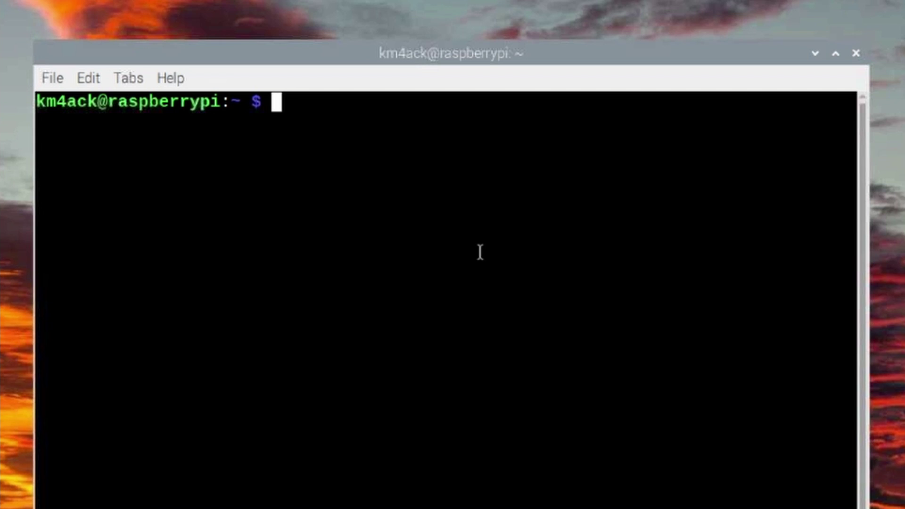
Install the firefox-esr package with apt as superuser.
text(sudo)
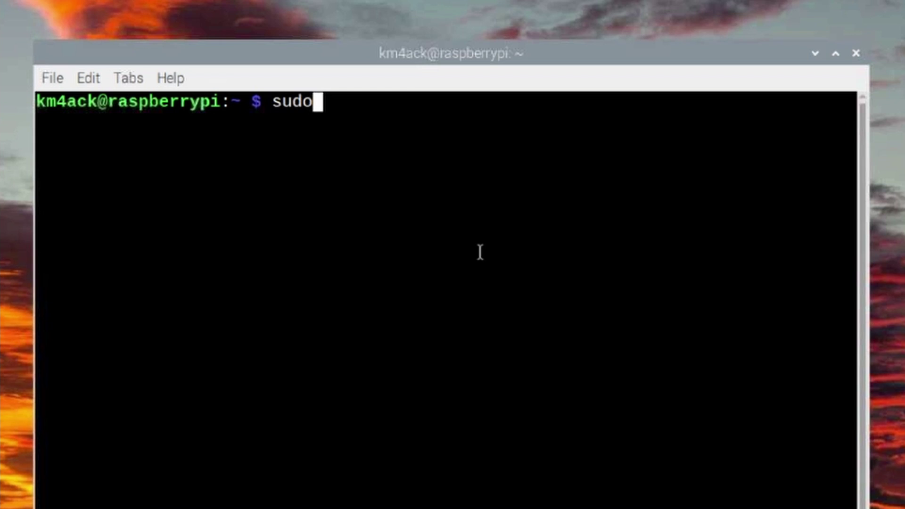
text( pat)
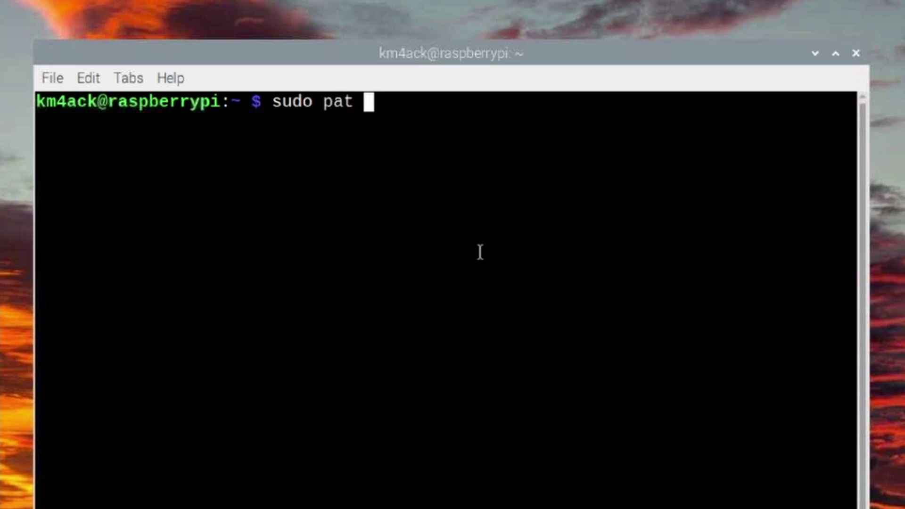
key(BackSpace)
key(BackSpace)
key(BackSpace)
text(apt instal)
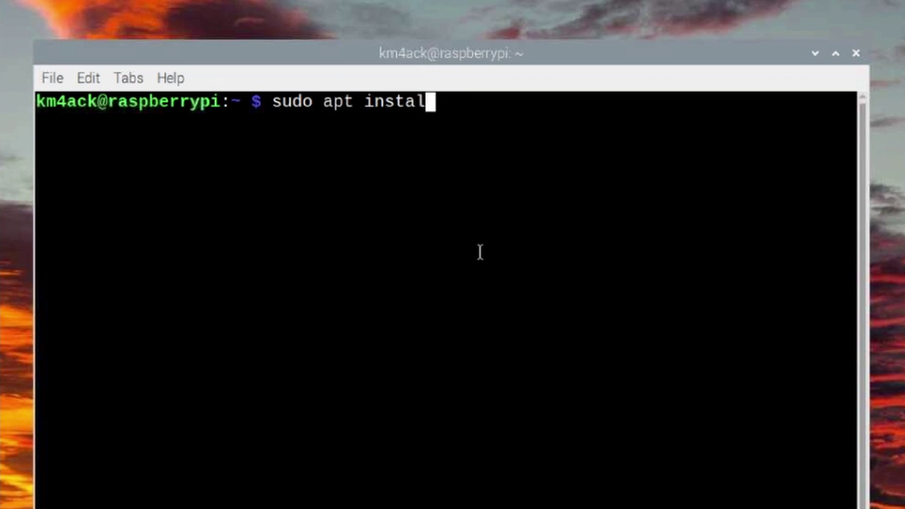
text(l firefox)
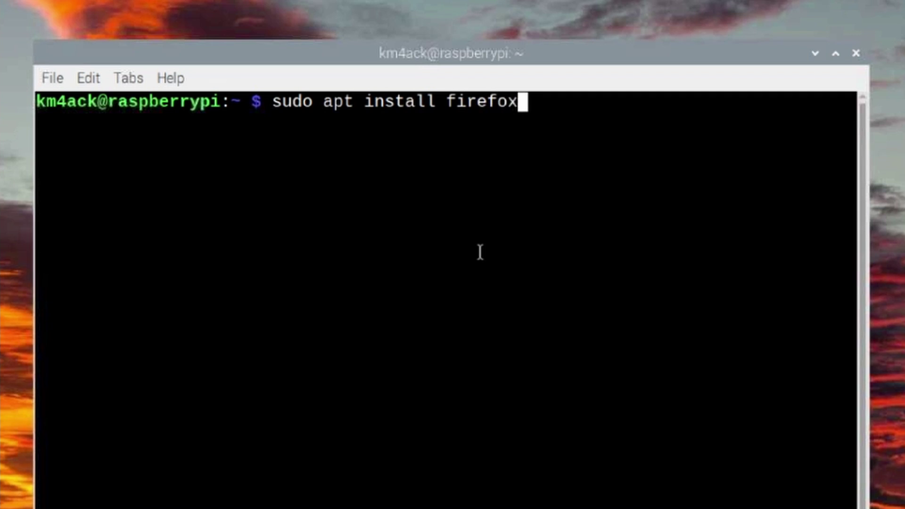
text(-esr)
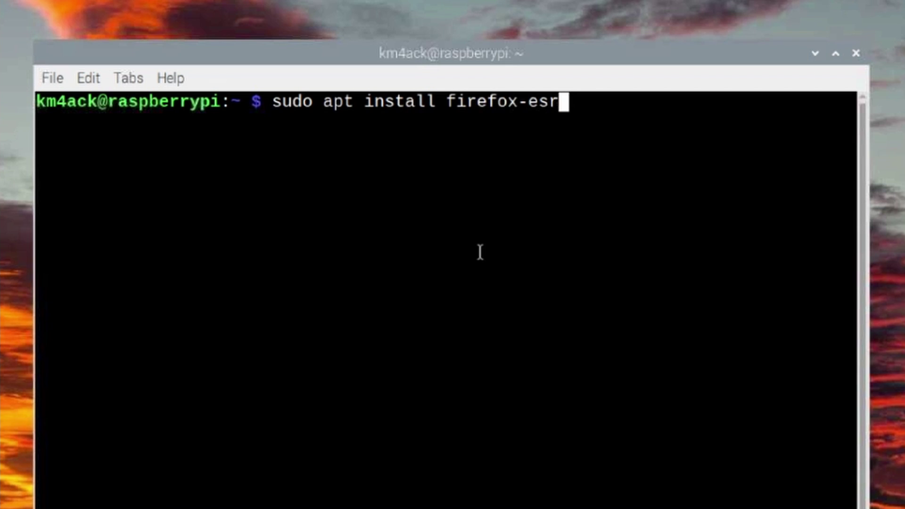
key(Return)
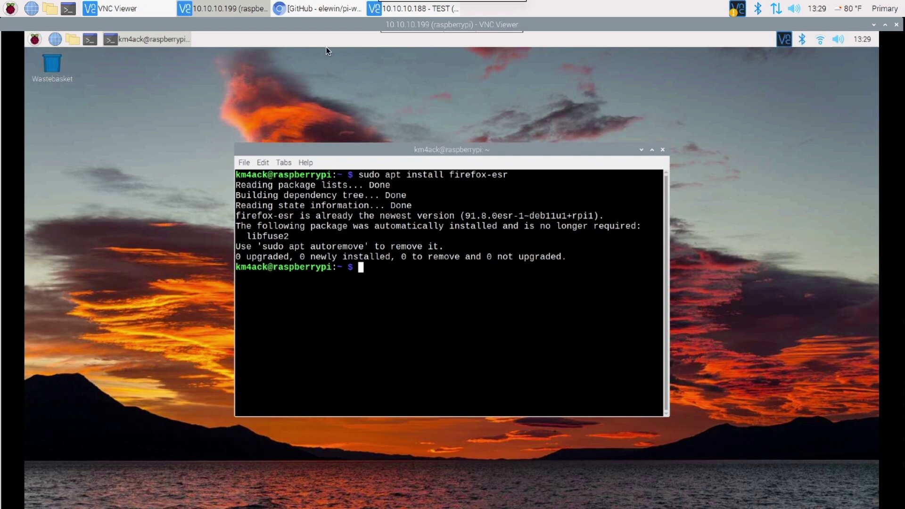
Switch to Chromium and copy the HTTPS clone URL of the elewin/pi-weather-station repository on GitHub.
click(321, 7)
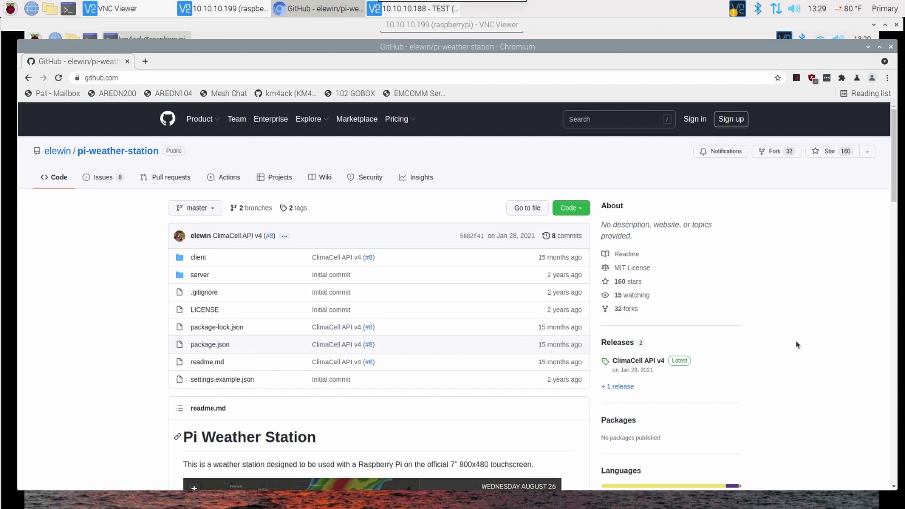
click(581, 207)
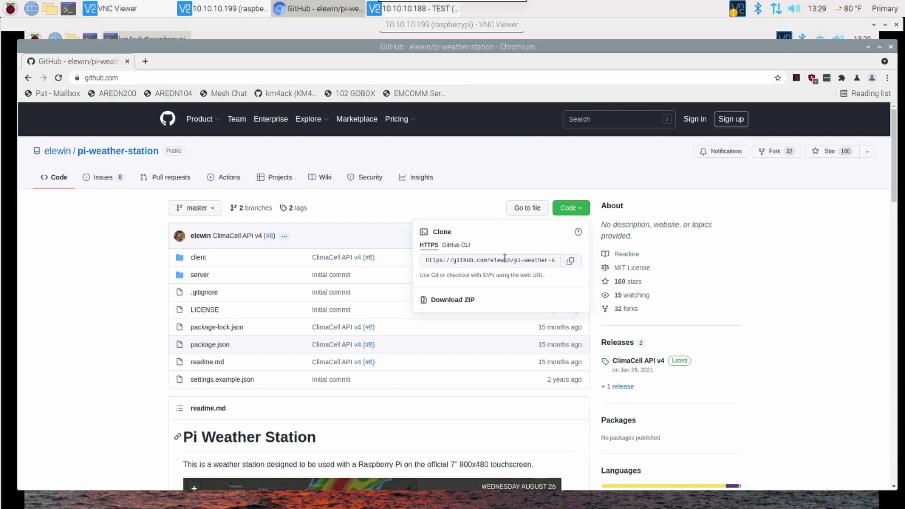
click(572, 263)
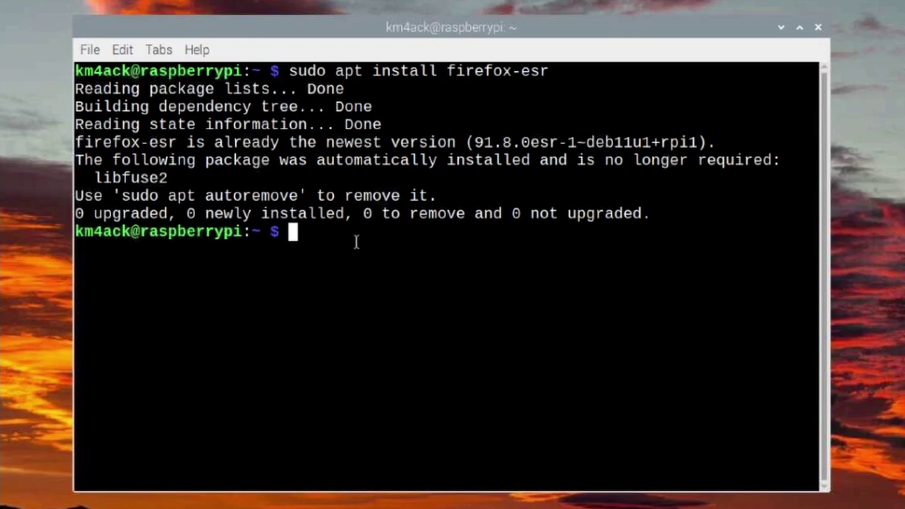
text(git clone)
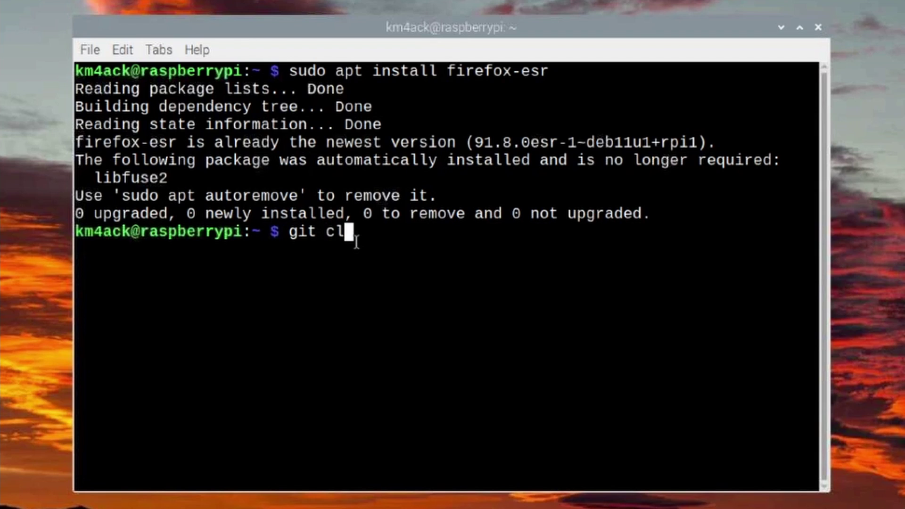
right_click(394, 242)
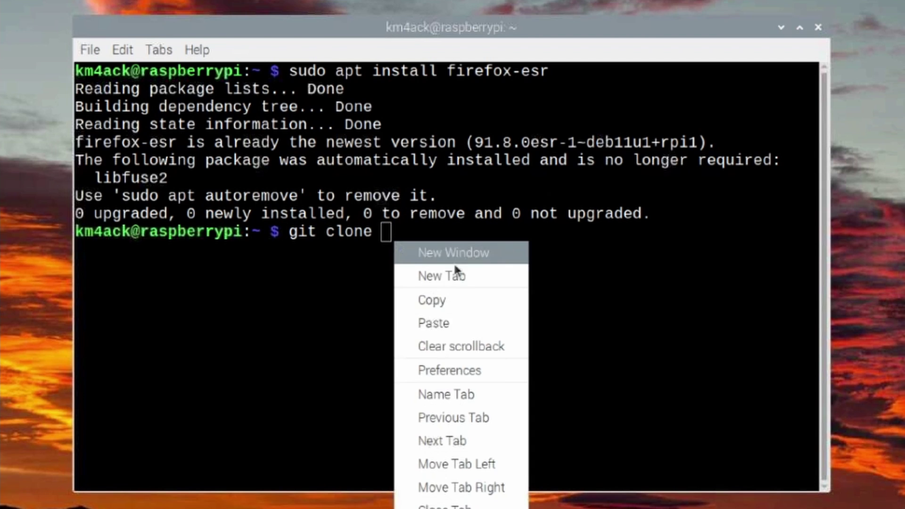
click(451, 324)
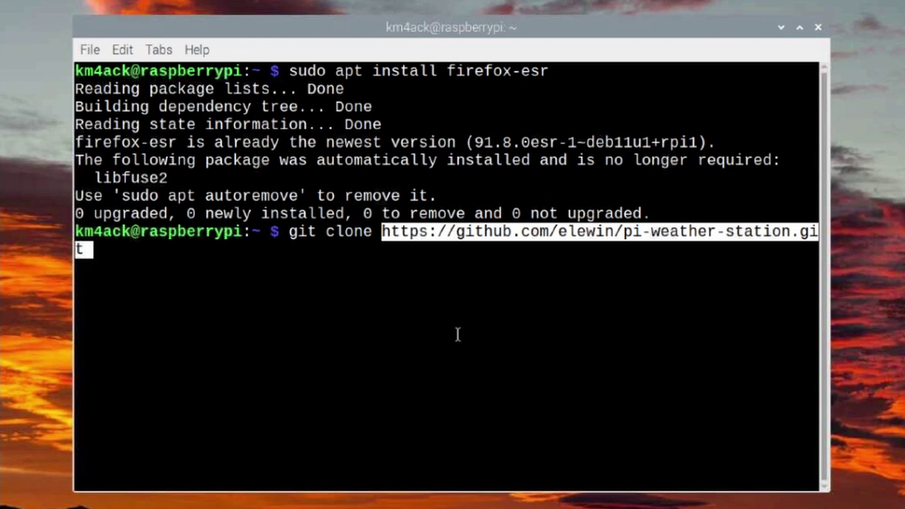
key(Return)
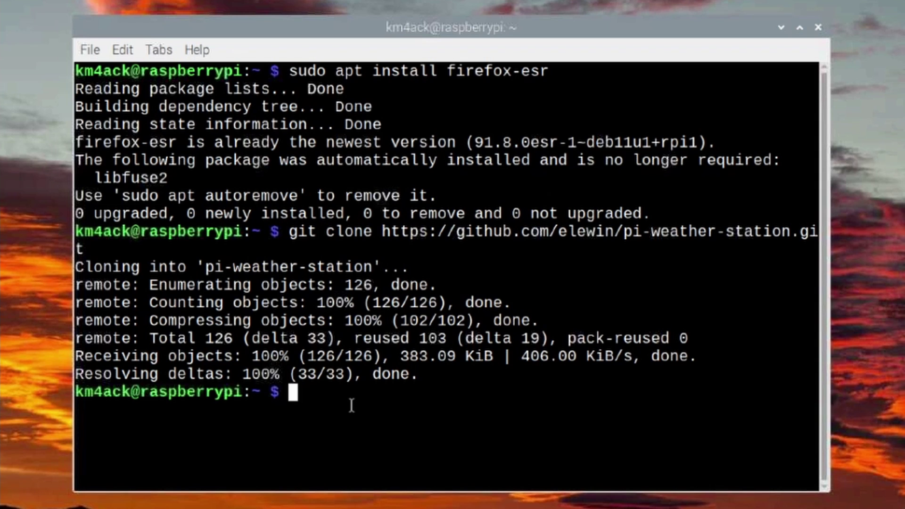
text(clear)
key(Return)
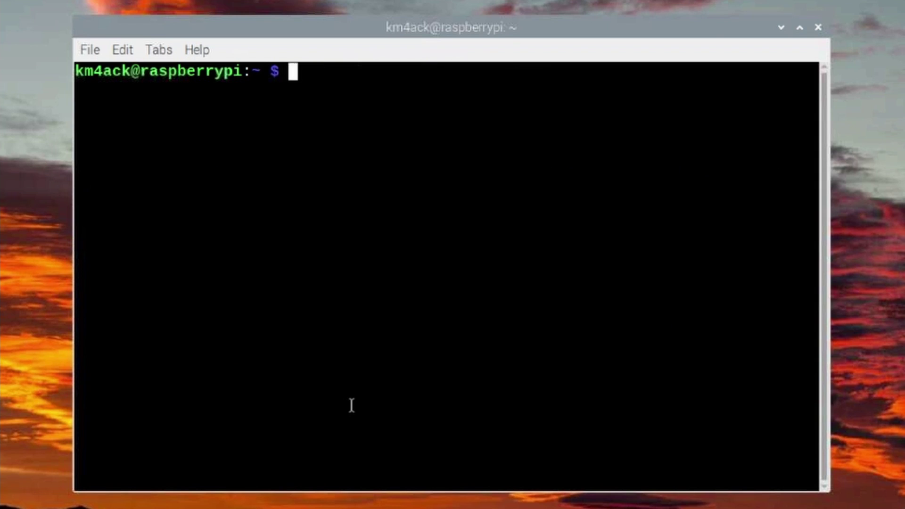
List the home directory's contents and change into the pi-weather-station folder.
text(ls)
key(Return)
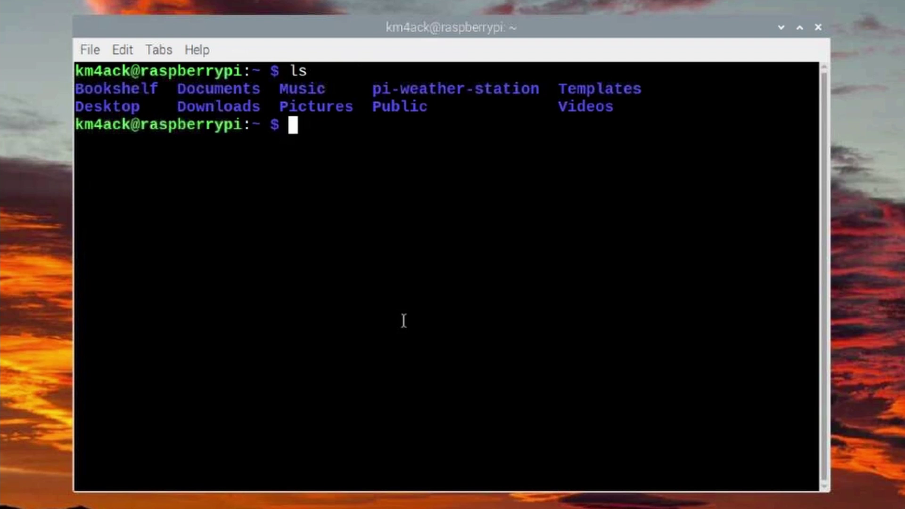
drag(372, 90, 540, 90)
click(328, 135)
text(cd )
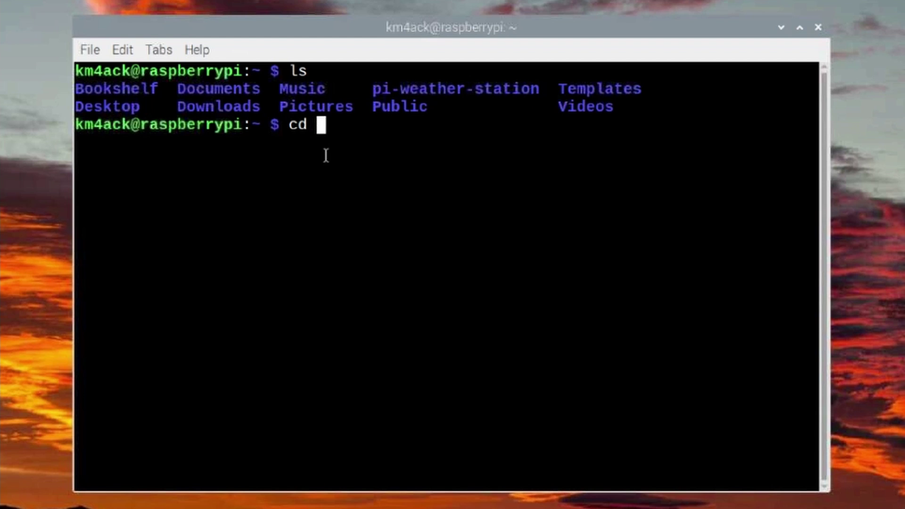
text(pi-)
key(Tab)
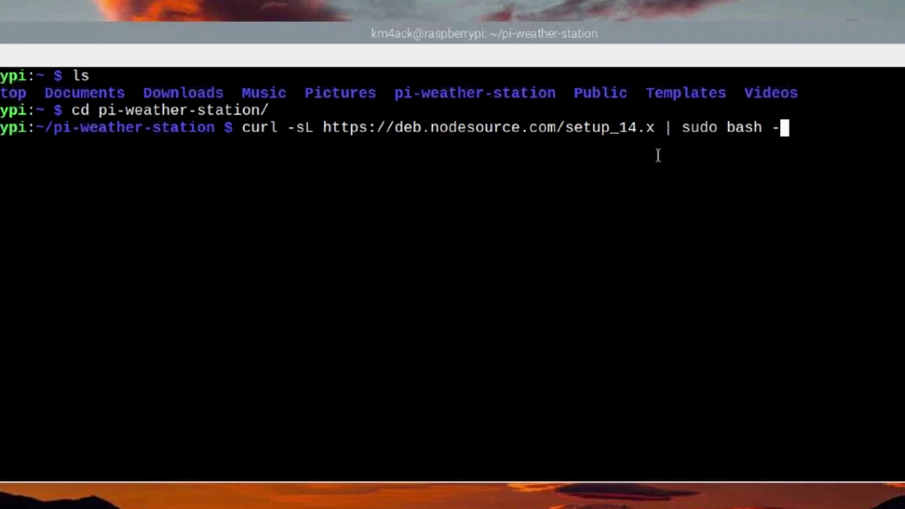
key(Return)
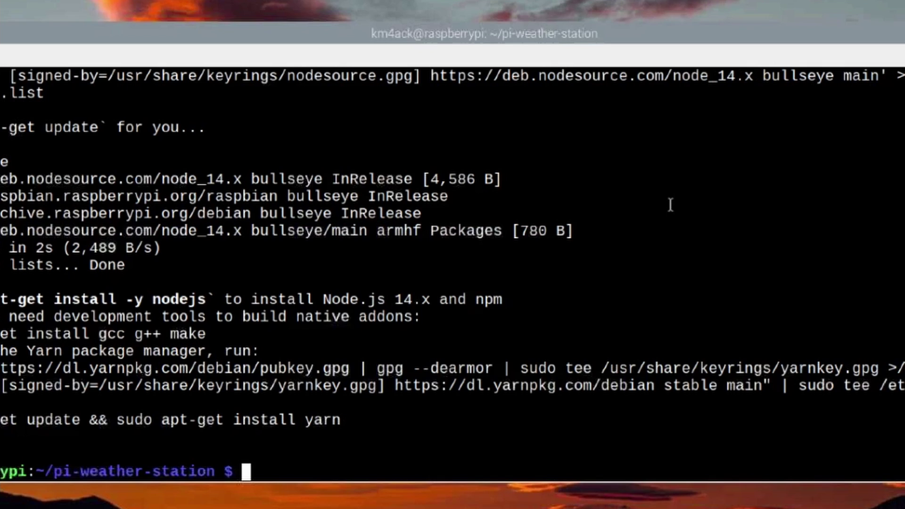
text(sudo apt)
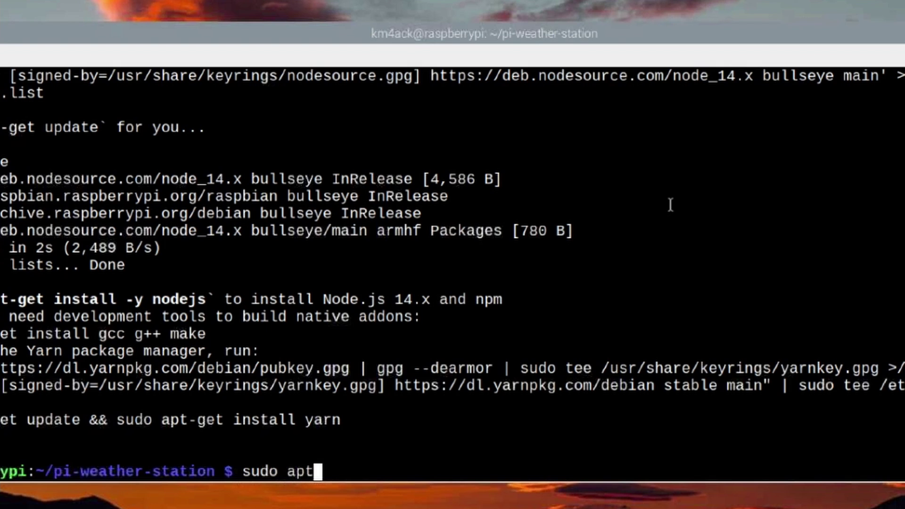
text( install nodejs)
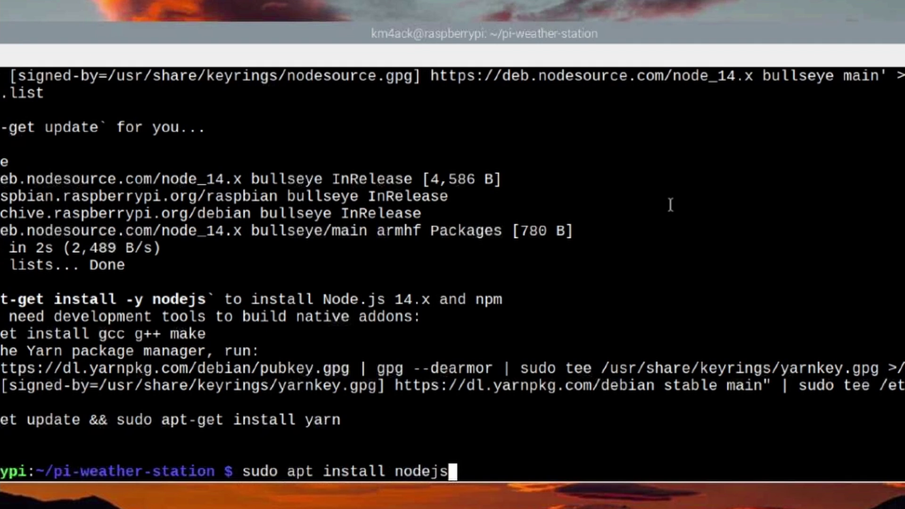
key(Return)
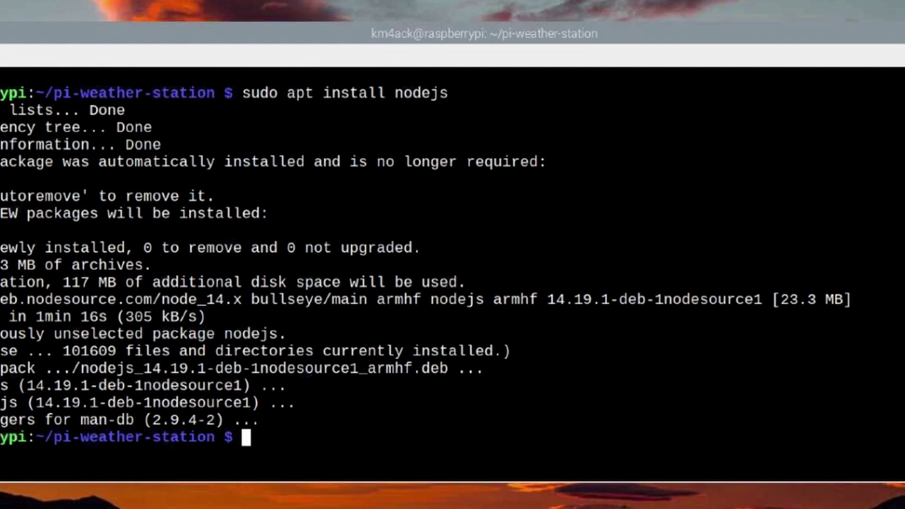
Install the weather station's dependencies with npm install and launch its server with npm start.
text(npm install)
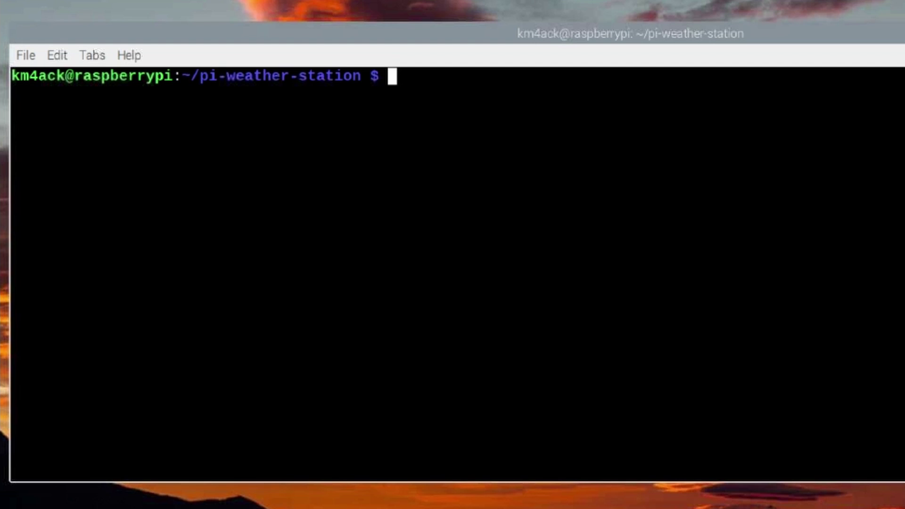
text(np)
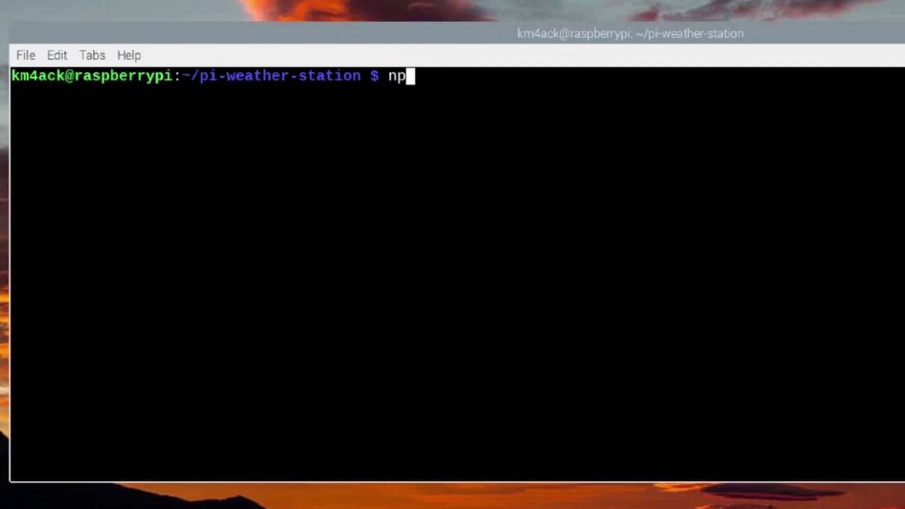
text(m start)
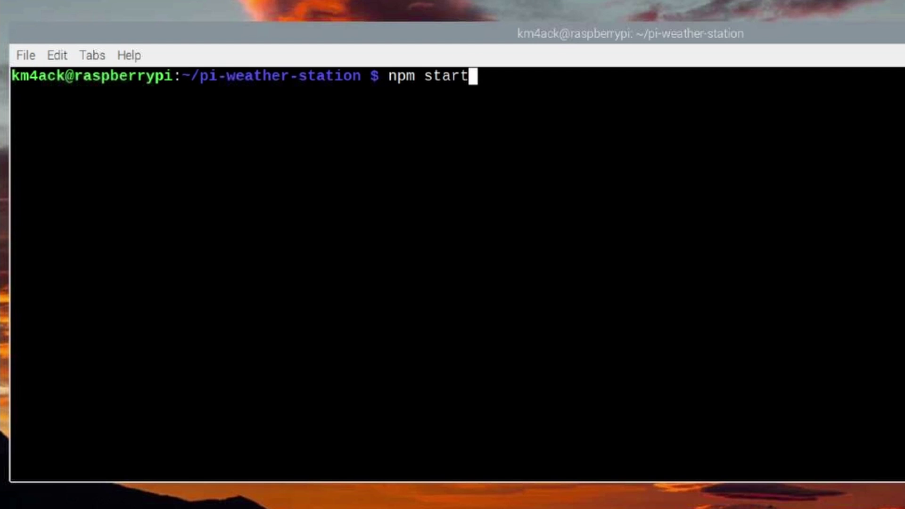
key(Return)
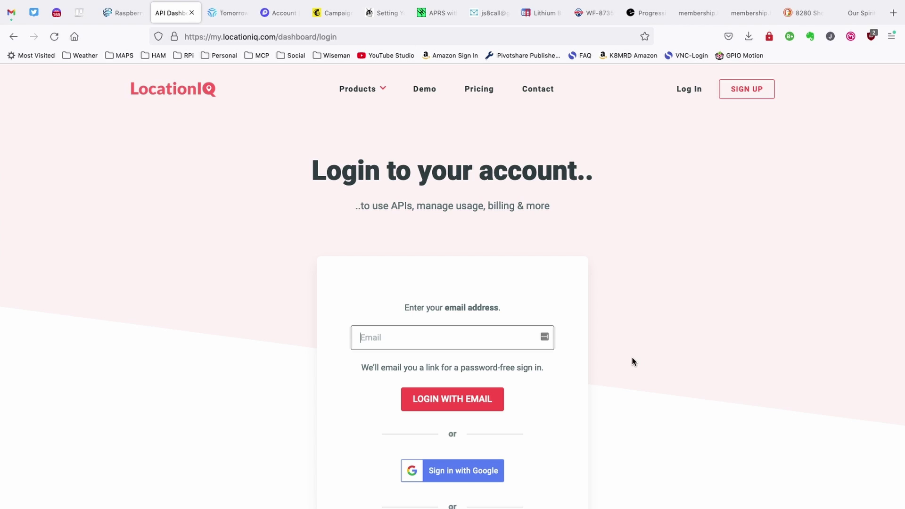
click(479, 398)
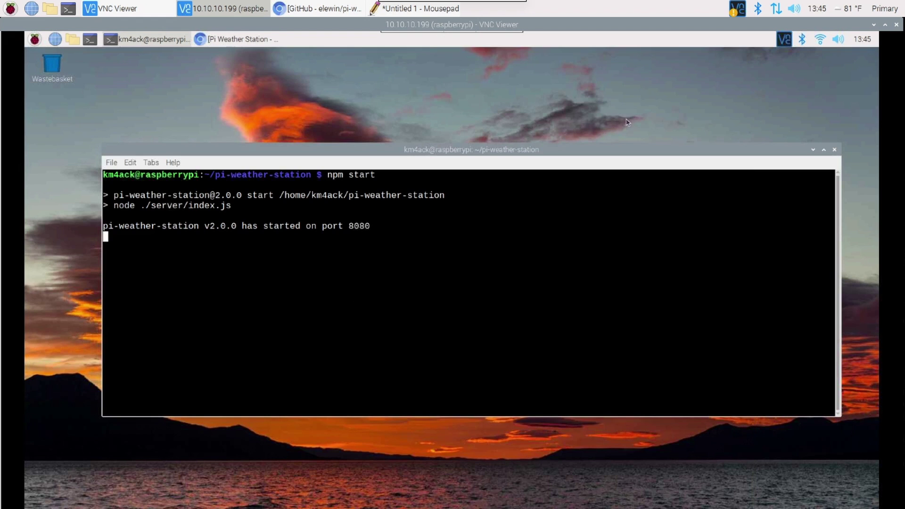
Leave the weather server running, open a second terminal on the Raspberry Pi and open /boot/config.txt in nano with sudo.
click(813, 150)
click(89, 39)
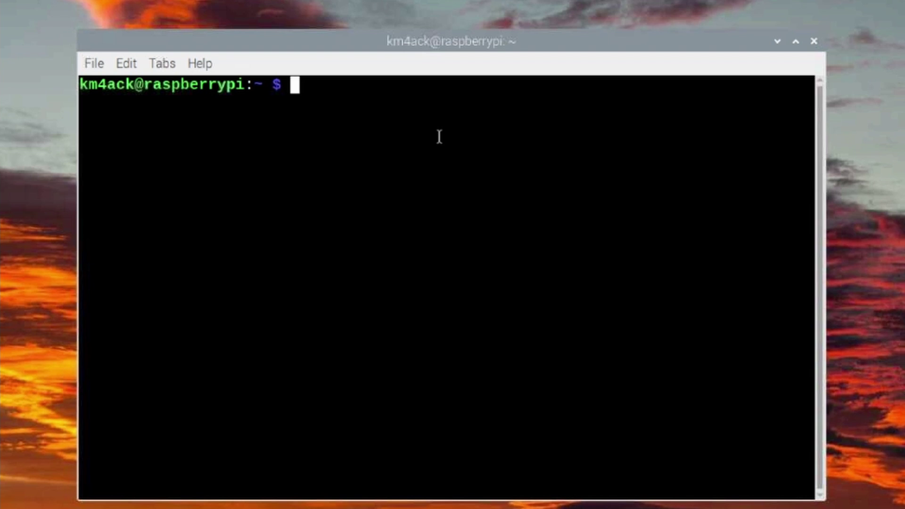
text(sod)
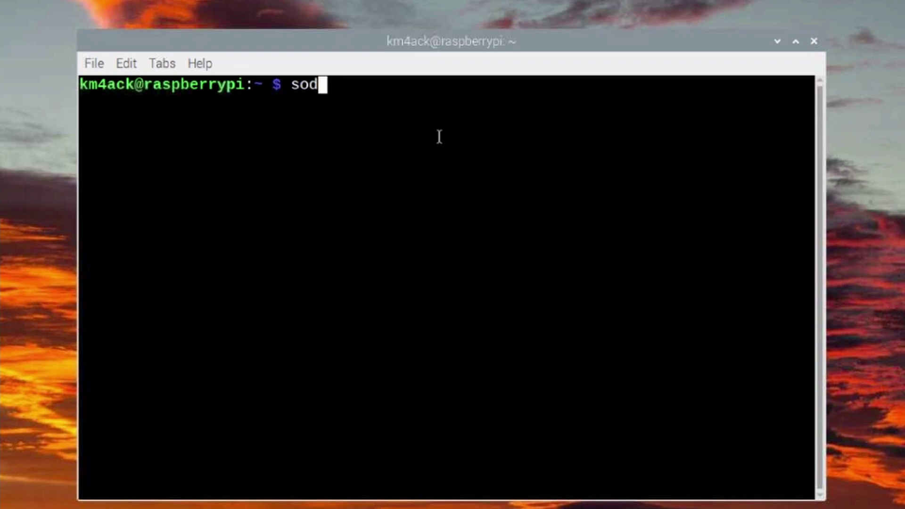
key(BackSpace)
key(BackSpace)
text(udo nan)
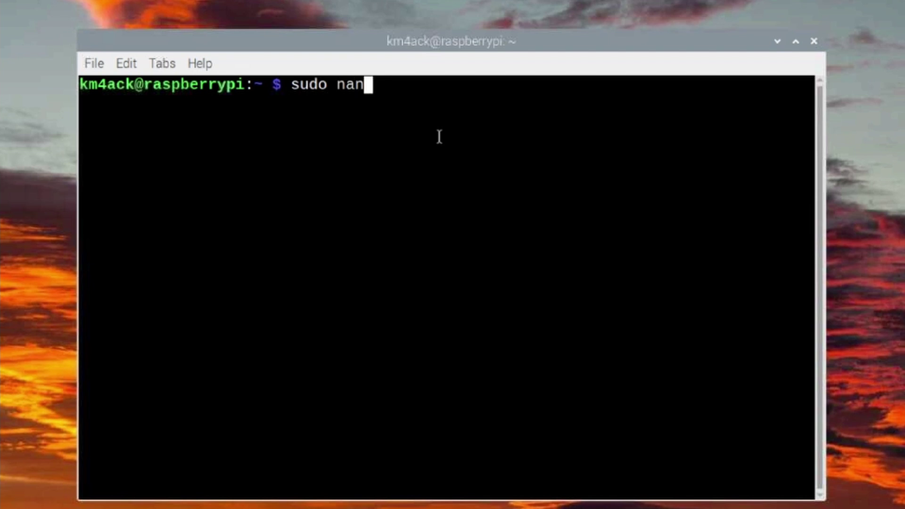
text(o /boot/)
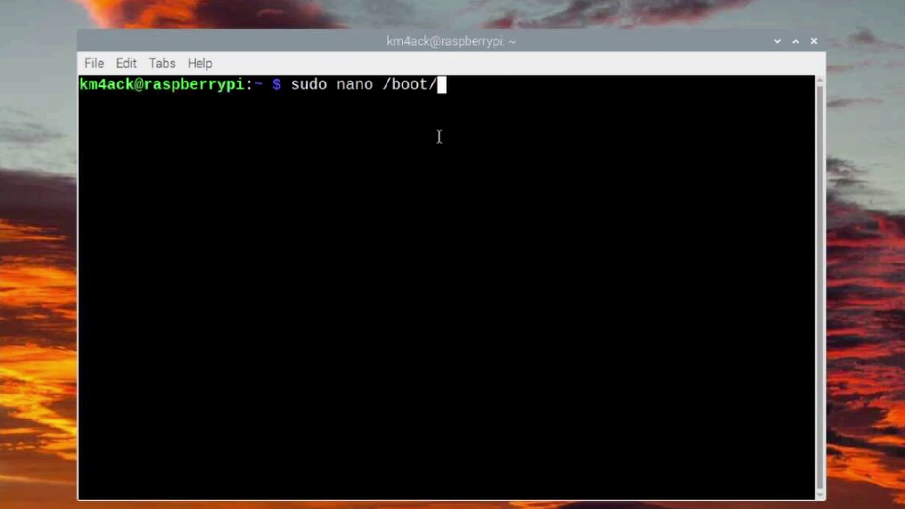
text(confing)
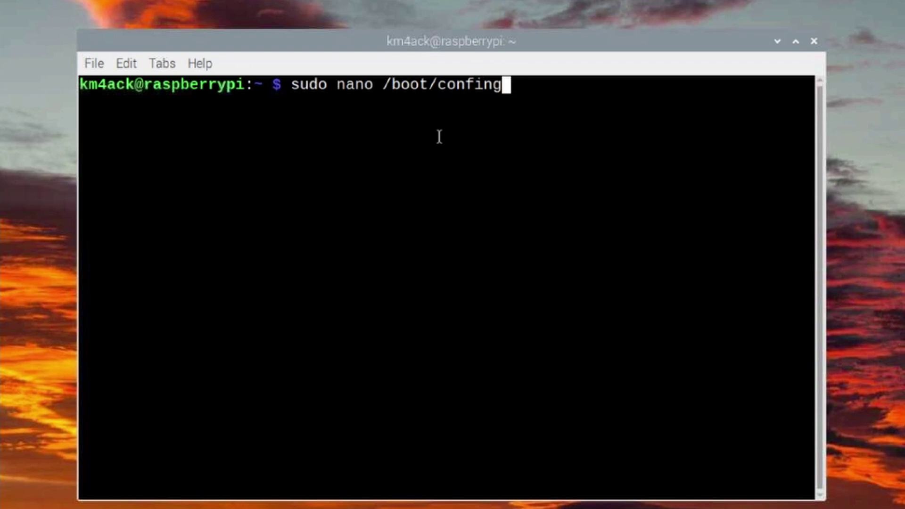
key(BackSpace)
key(BackSpace)
text(g.txt)
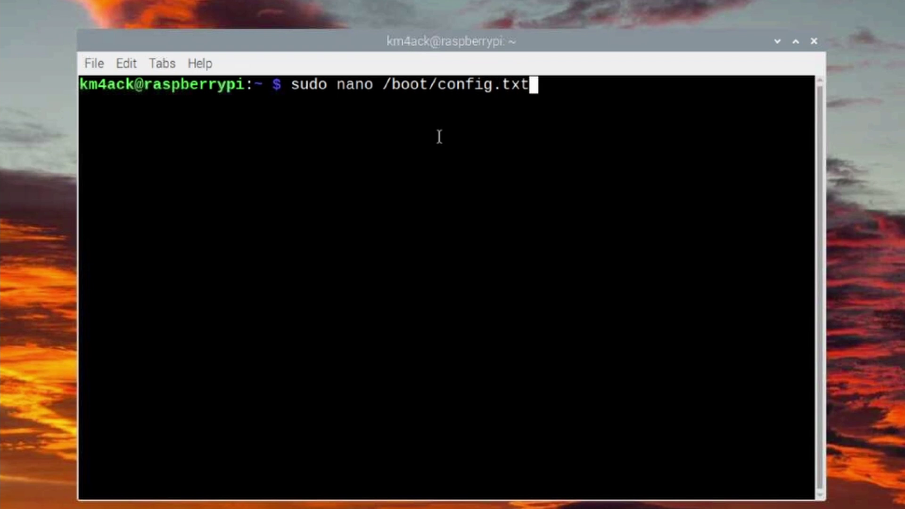
key(Return)
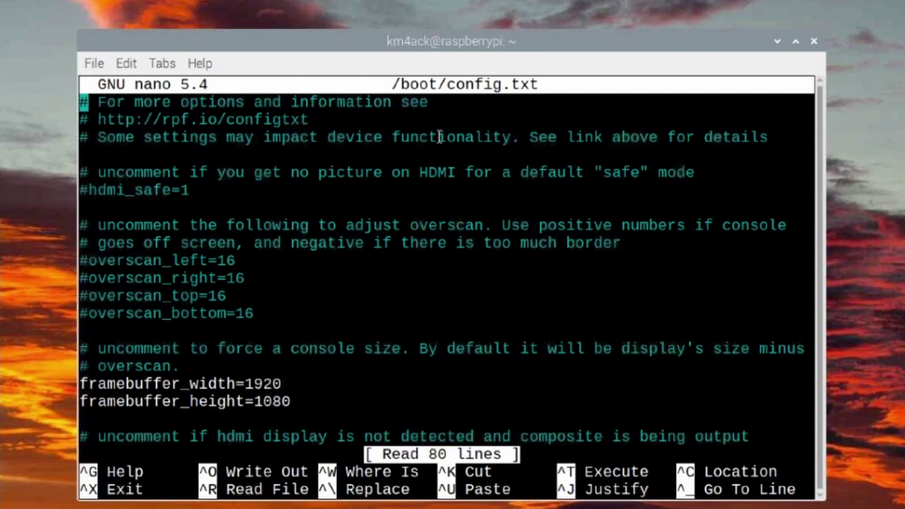
Set framebuffer_height to 600 in the console size section of config.txt, keeping the framebuffer lines uncommented.
key(Down)
key(Down)
key(Down)
key(Down)
key(Down)
key(Down)
key(Down)
key(Down)
key(Down)
key(Down)
key(Down)
key(Down)
key(Down)
key(Down)
key(Down)
key(Down)
key(Down)
key(Up)
text(#)
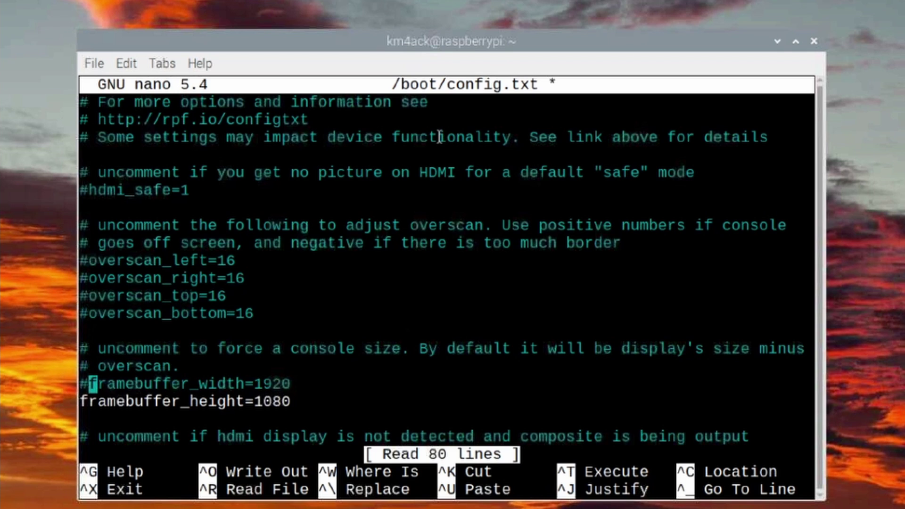
key(BackSpace)
key(Down)
key(Down)
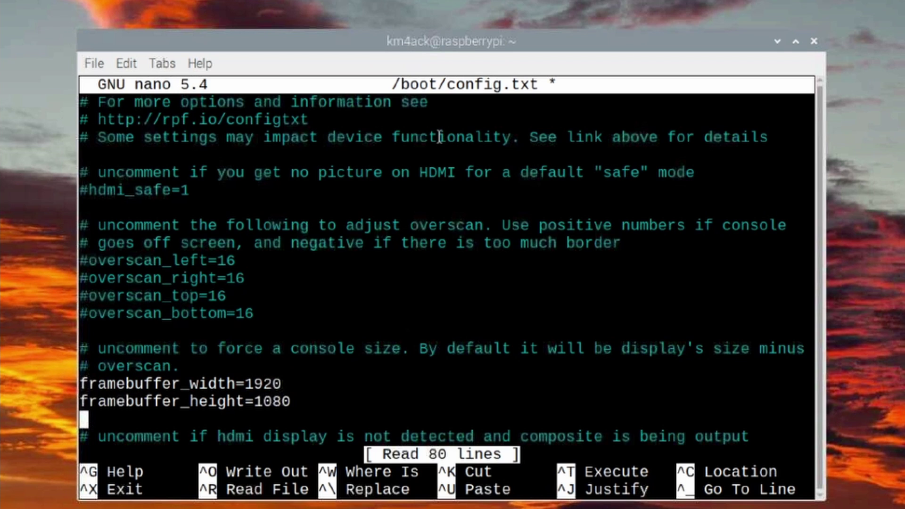
key(Left)
key(BackSpace)
key(BackSpace)
key(BackSpace)
key(BackSpace)
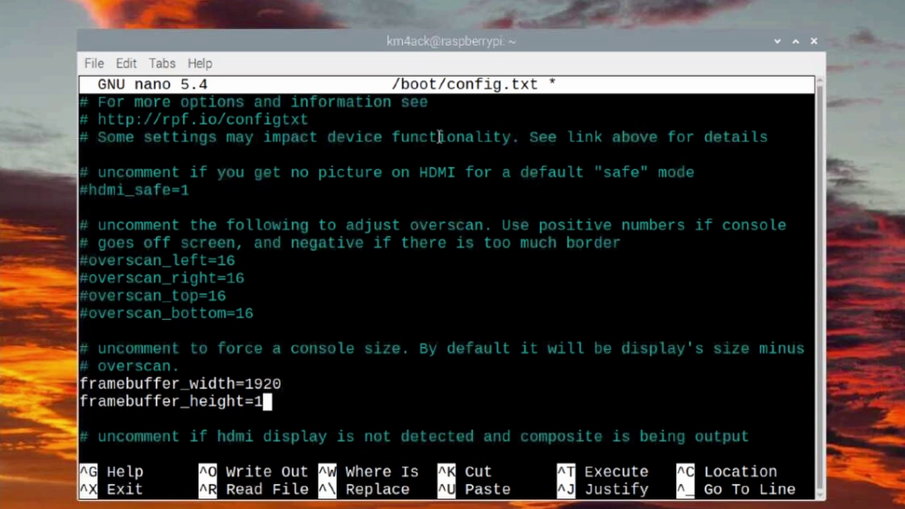
text(600)
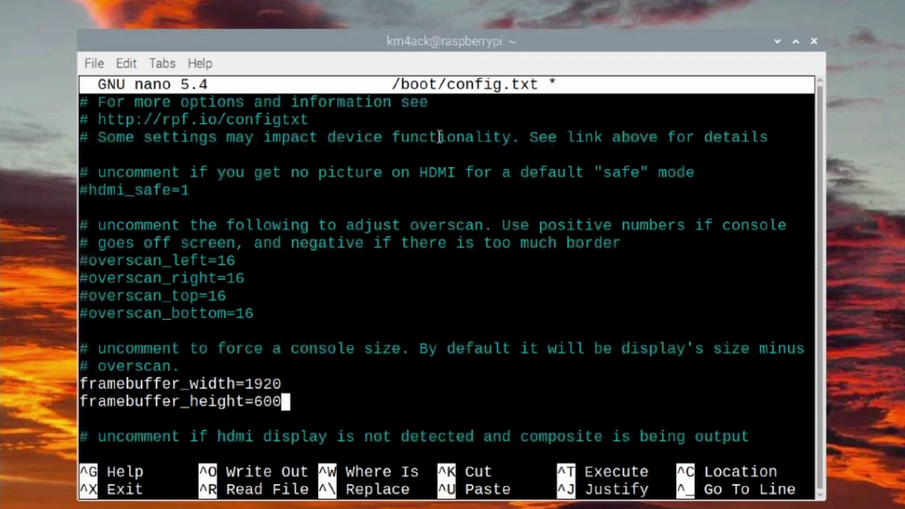
Set framebuffer_width to 1024 in the console size section.
key(Up)
key(BackSpace)
key(BackSpace)
key(BackSpace)
key(BackSpace)
text(1024)
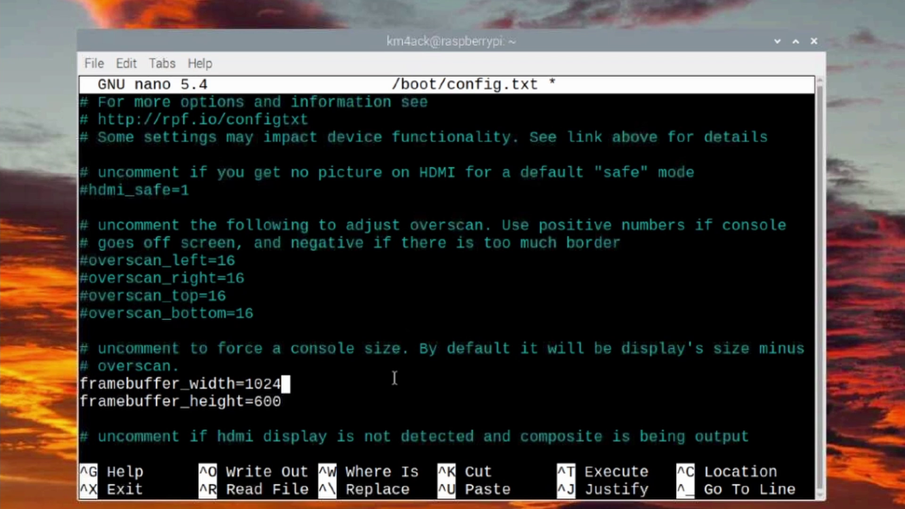
Comment out the hdmi_force_hotplug=1 line and remove the comment mark again.
key(Down)
key(Down)
key(Down)
key(Down)
key(Down)
key(Down)
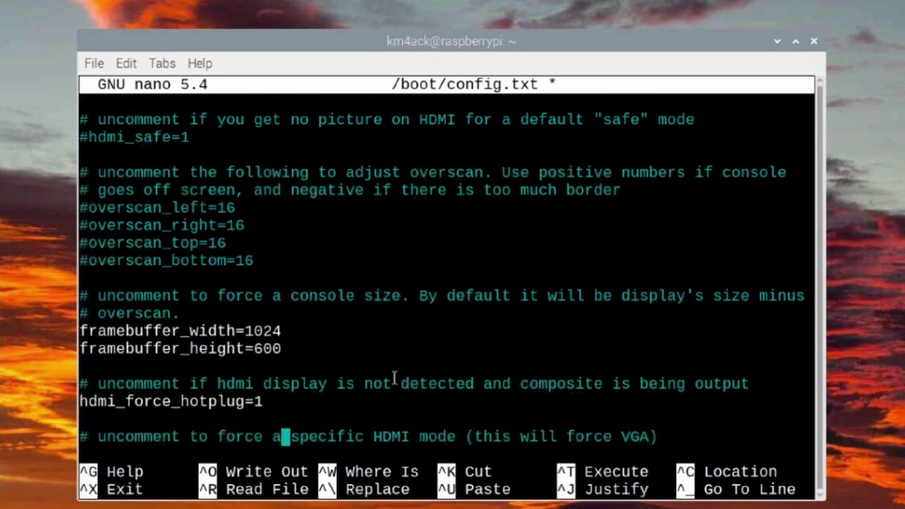
key(Up)
key(Up)
key(Home)
text(##)
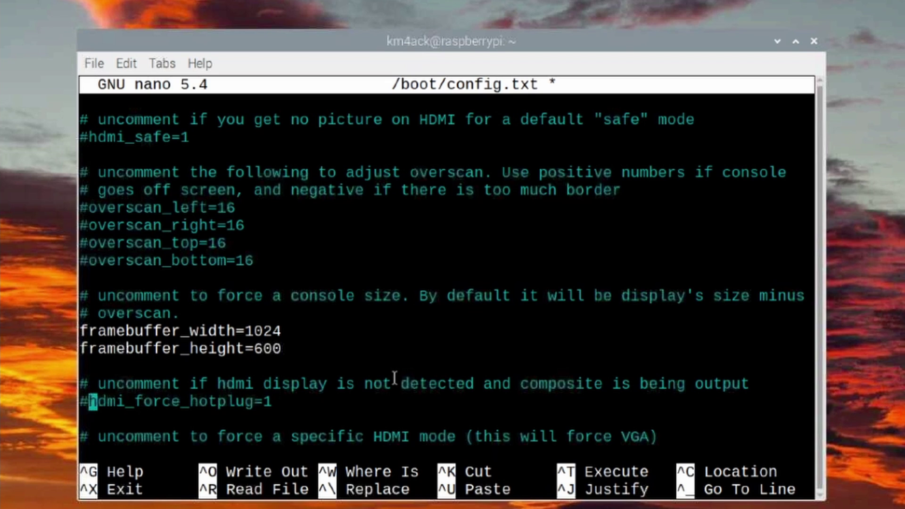
key(BackSpace)
key(BackSpace)
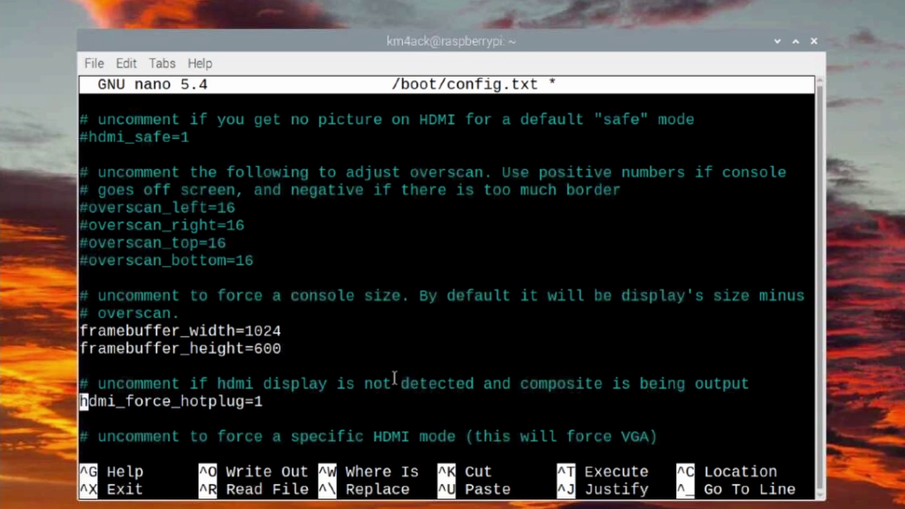
Save the changes to /boot/config.txt and exit nano.
scroll(395, 377, down, 3)
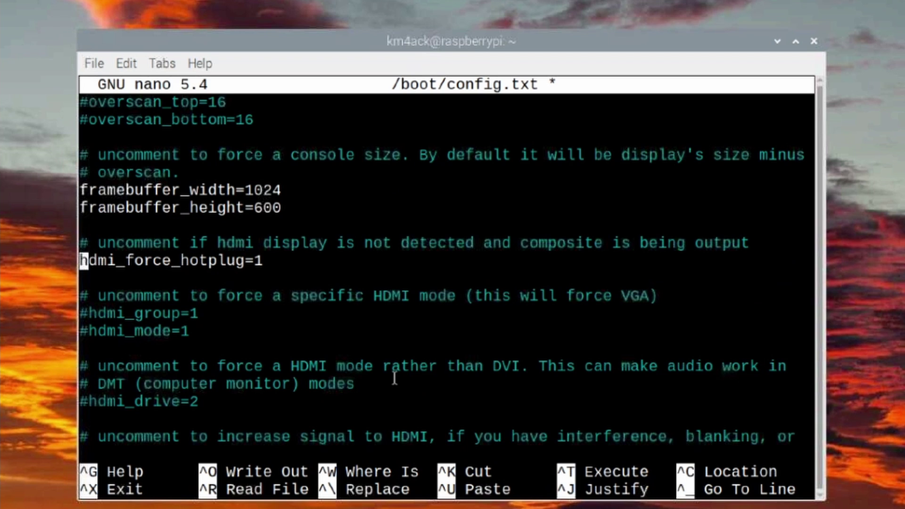
key(ctrl+s)
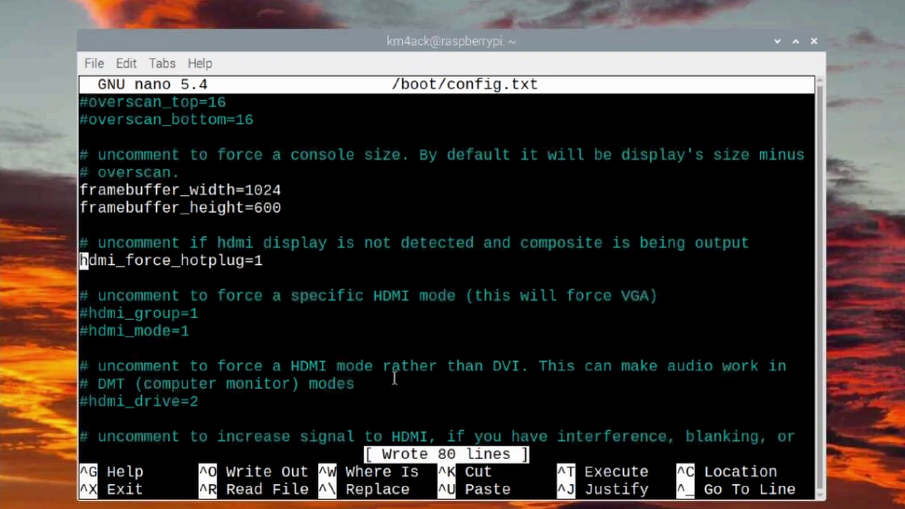
key(ctrl+x)
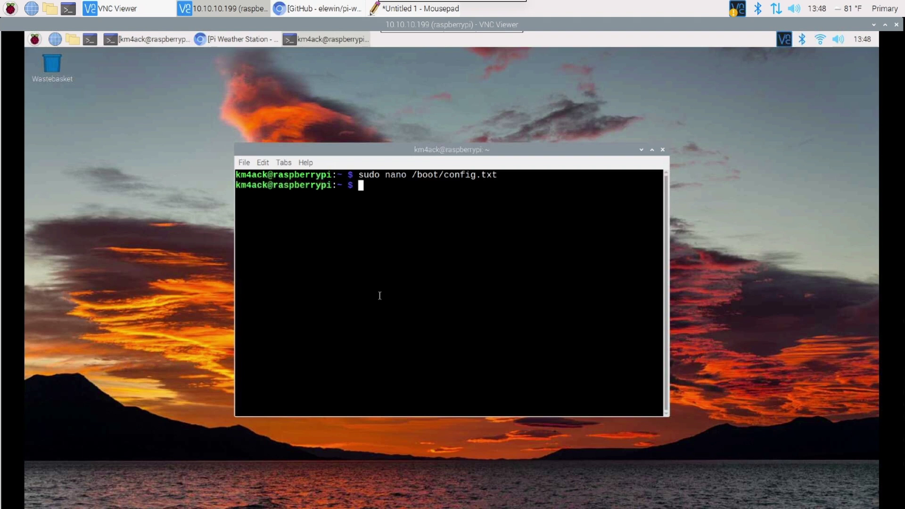
Create an empty file named start-weather on the Raspberry Pi desktop and open it in the text editor.
right_click(55, 134)
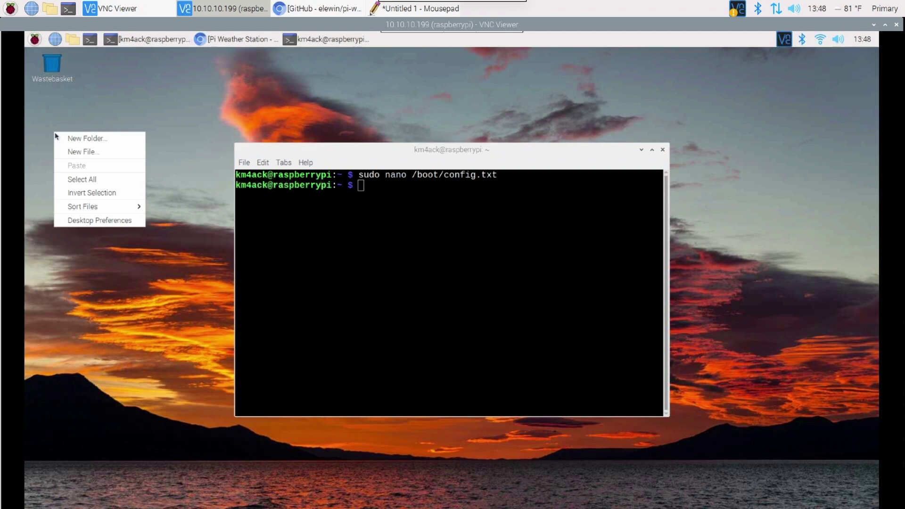
click(89, 152)
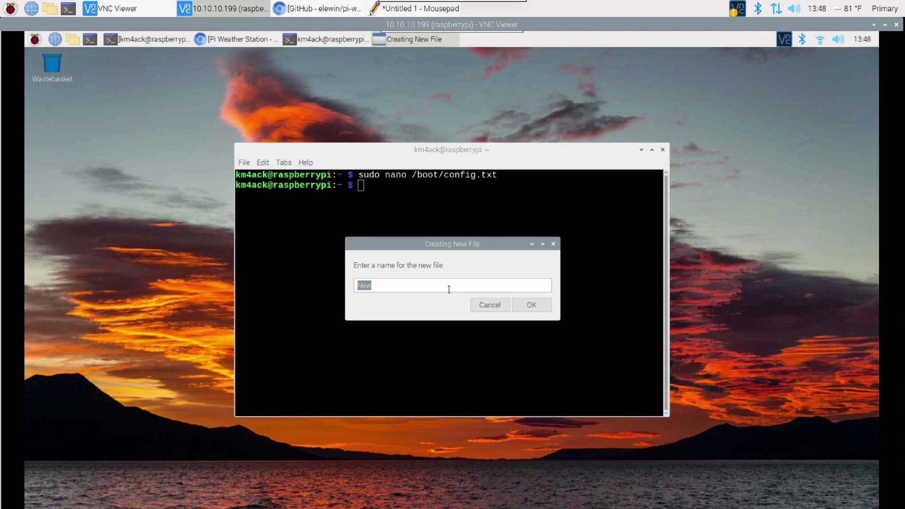
text(start-ewa)
key(BackSpace)
key(BackSpace)
key(BackSpace)
text(weather)
click(531, 305)
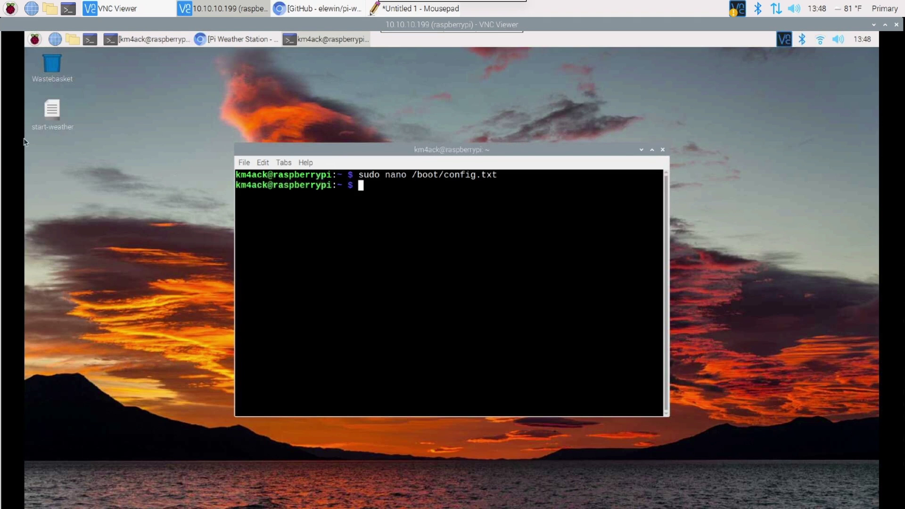
right_click(51, 116)
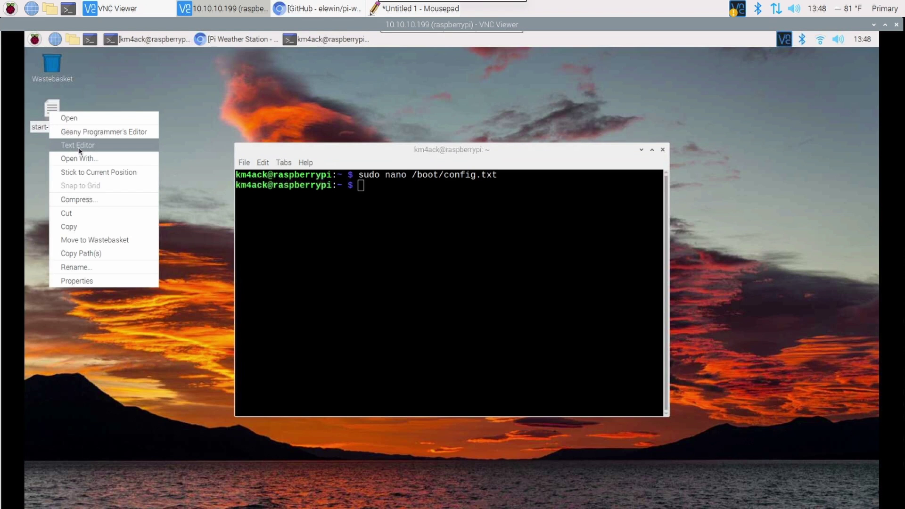
click(79, 149)
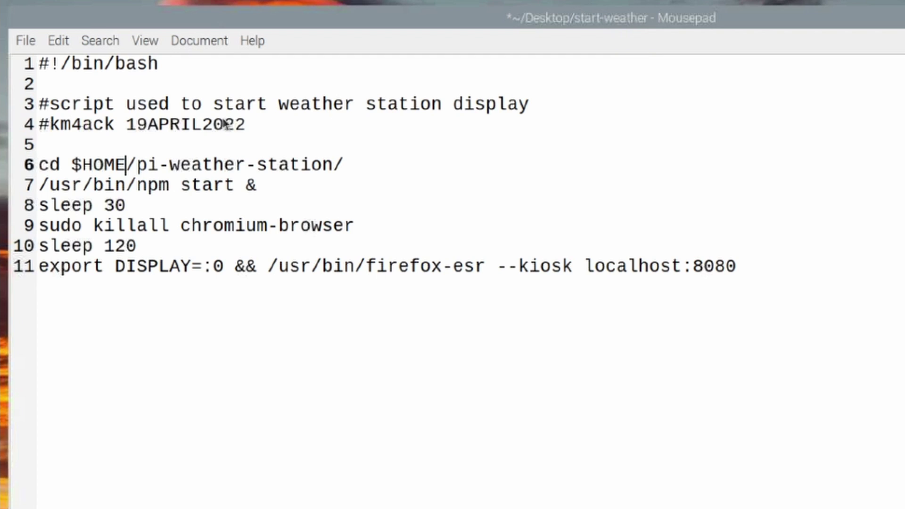
Examine the start-weather script line by line, from the #!/bin/bash header through the sudo killall chromium-browser command.
double_click(158, 64)
drag(82, 64, 33, 65)
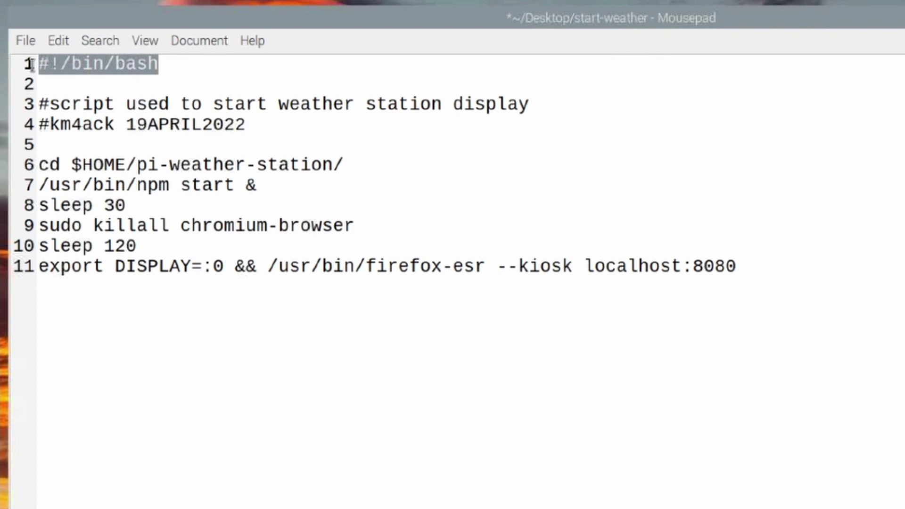
click(114, 63)
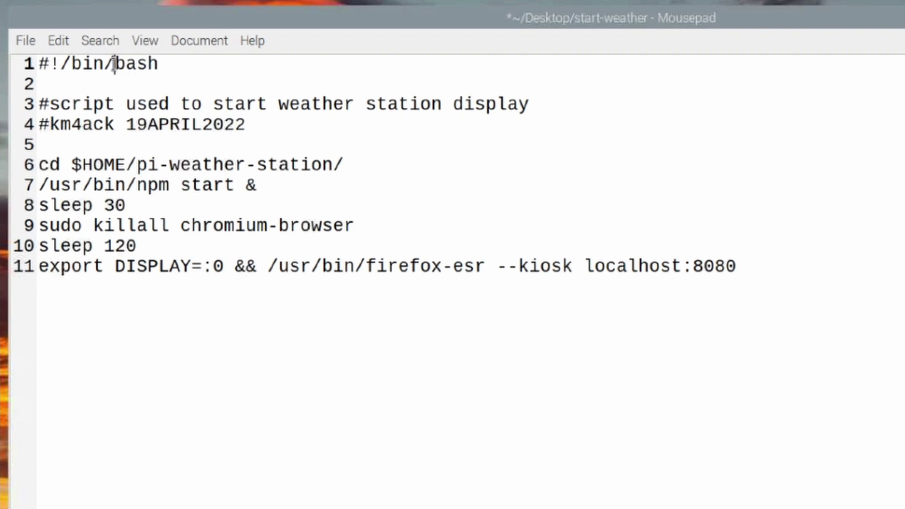
drag(115, 64, 178, 66)
click(179, 66)
drag(263, 126, 35, 106)
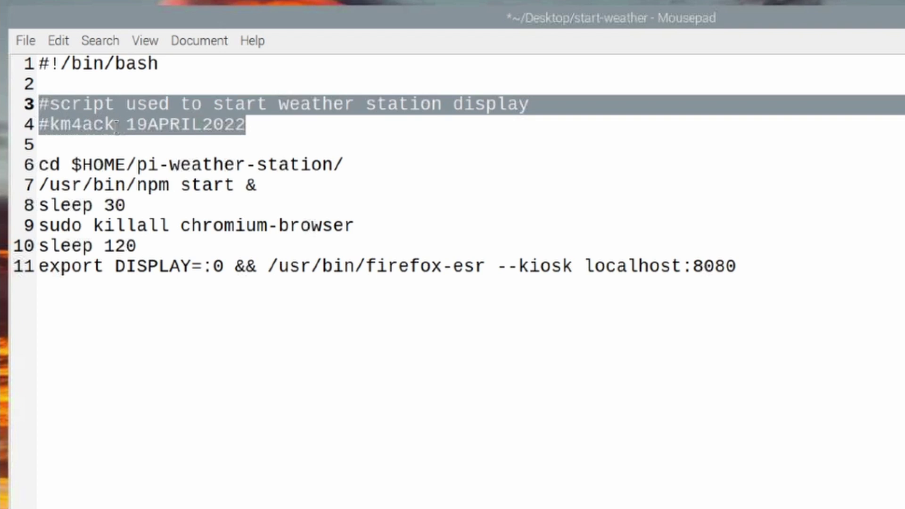
click(127, 165)
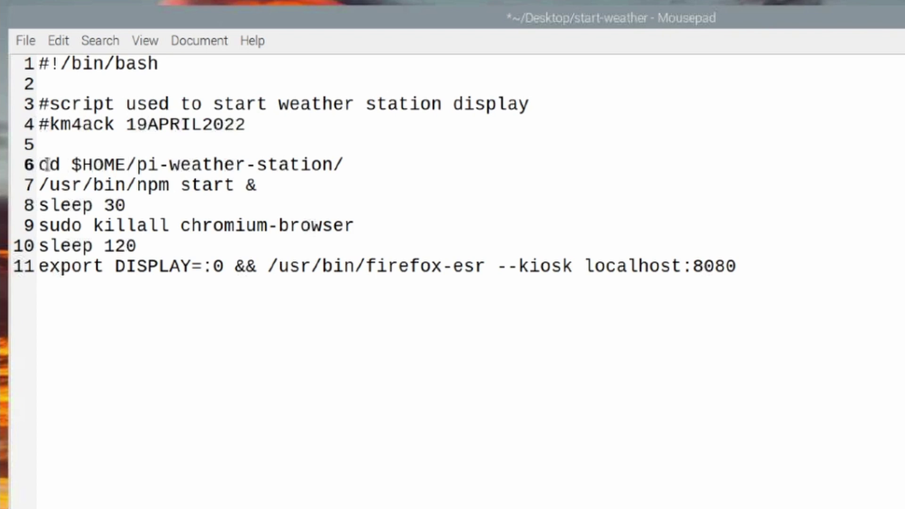
drag(39, 165, 357, 166)
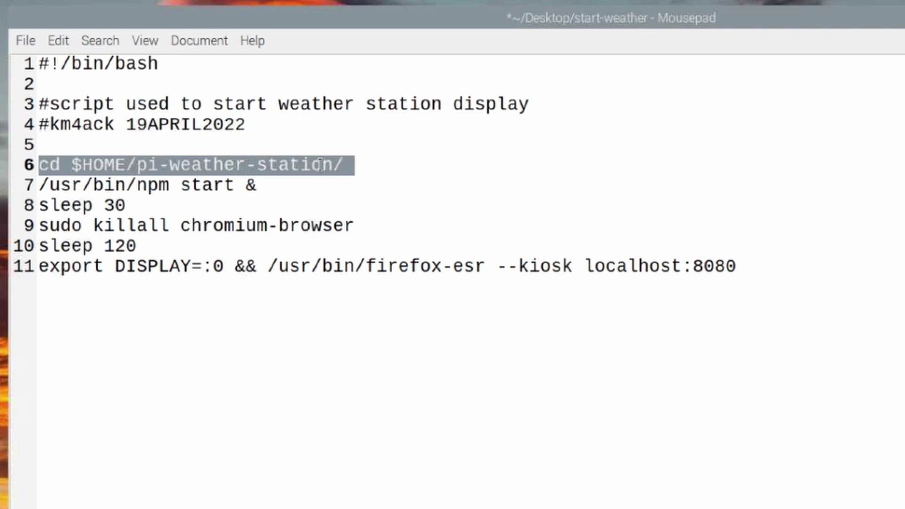
click(254, 186)
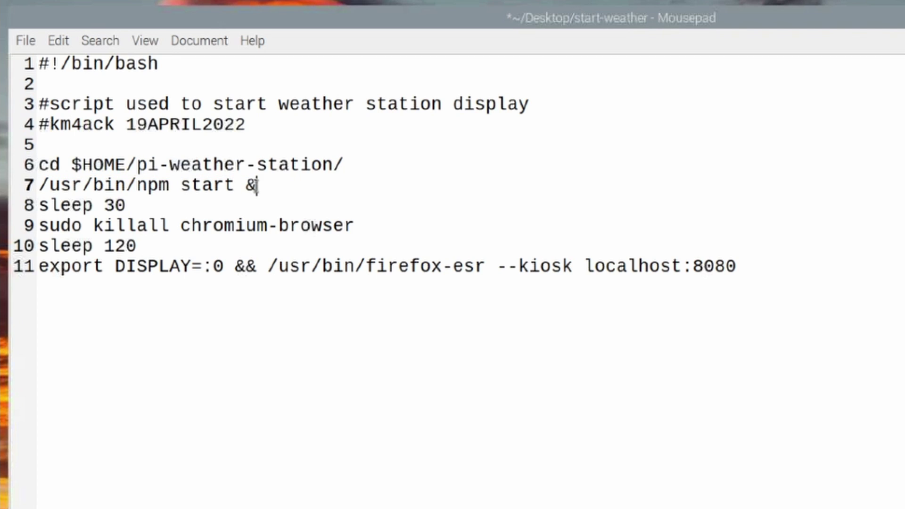
drag(254, 185, 42, 187)
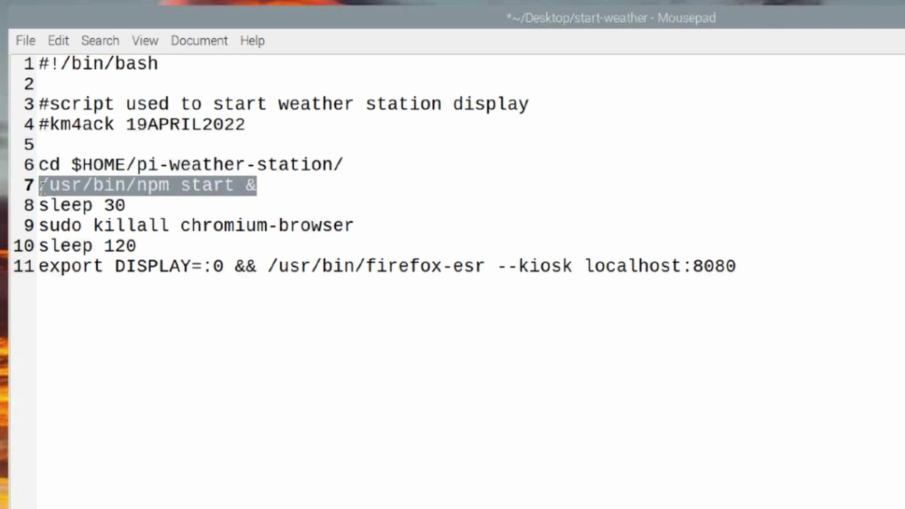
click(137, 186)
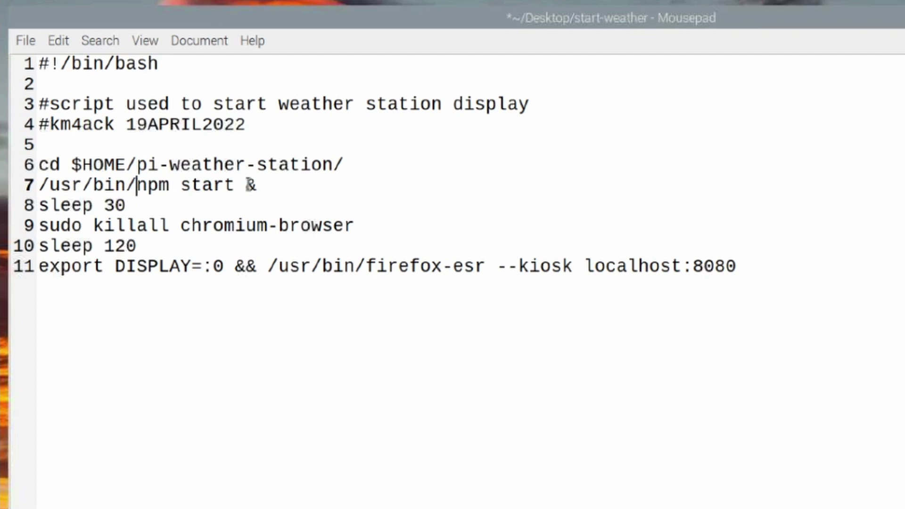
drag(130, 206, 40, 206)
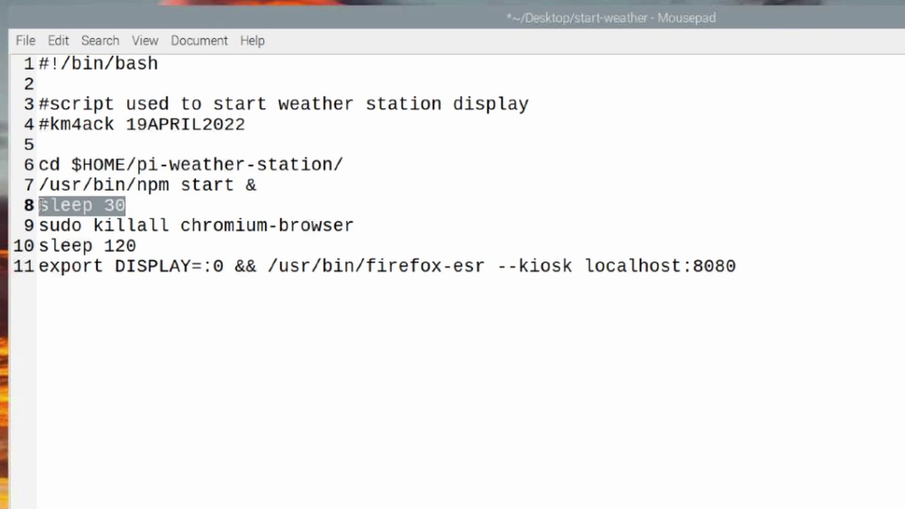
click(135, 208)
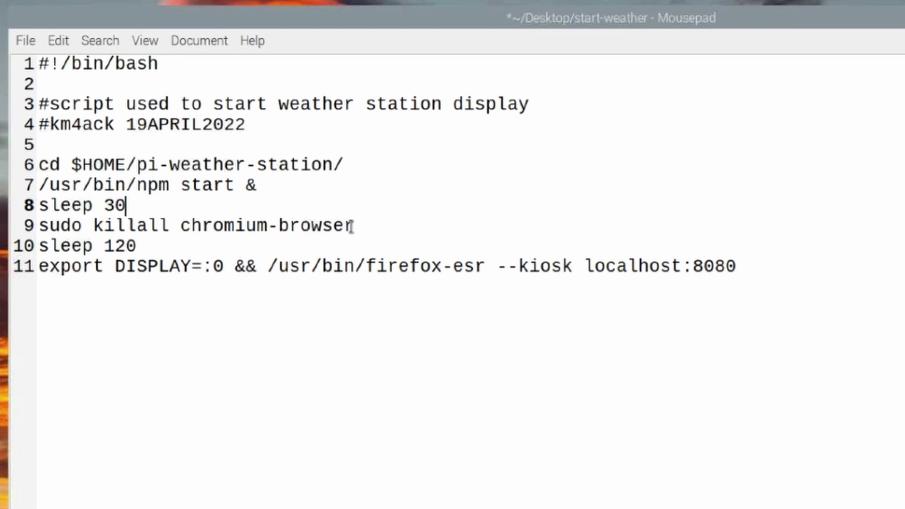
drag(354, 225, 20, 229)
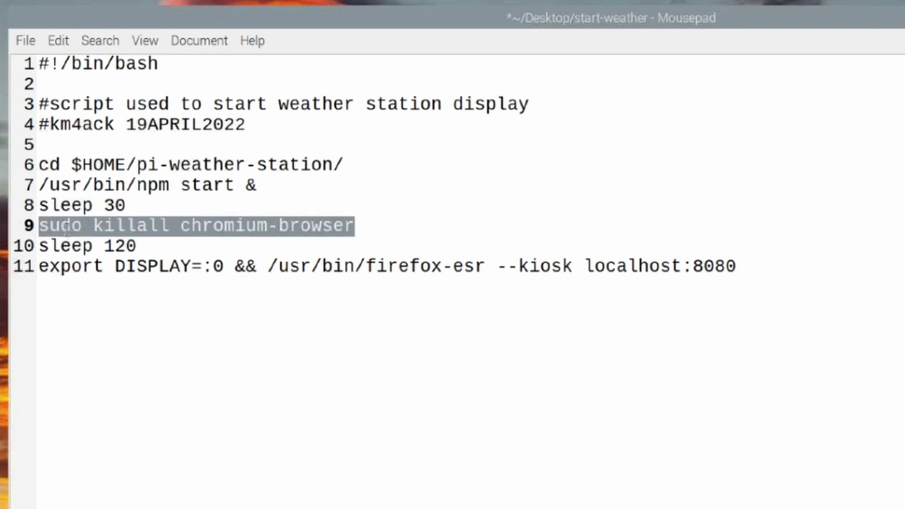
click(370, 227)
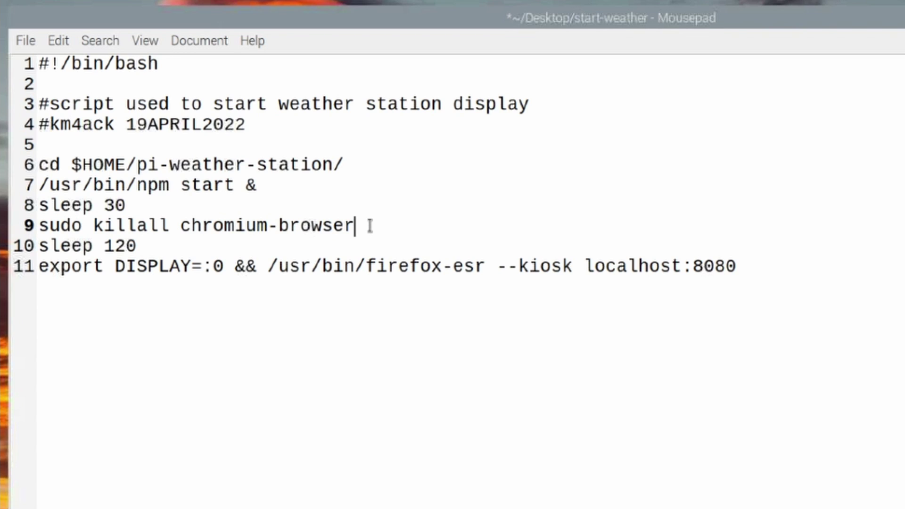
Review the sleep 120 line and the firefox-esr kiosk command in the start-weather script, and save the file.
double_click(133, 245)
drag(88, 247, 40, 247)
click(137, 267)
drag(268, 267, 485, 267)
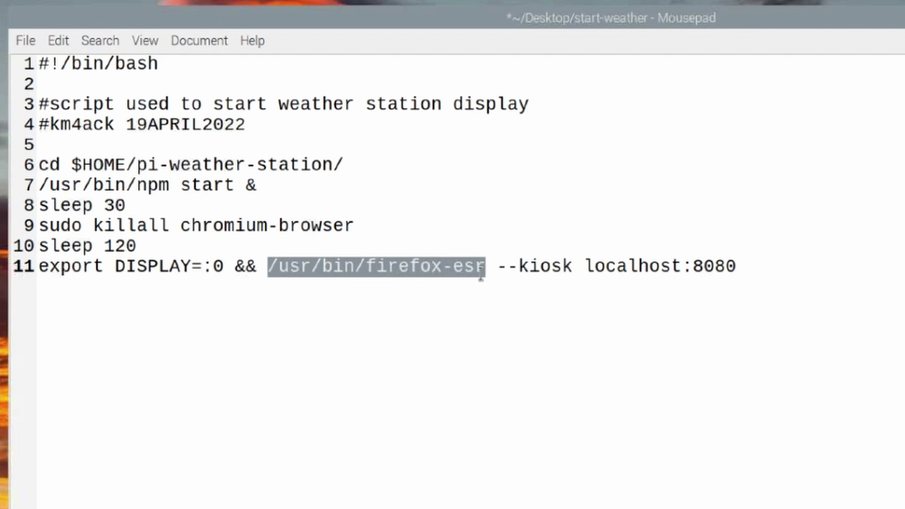
click(487, 267)
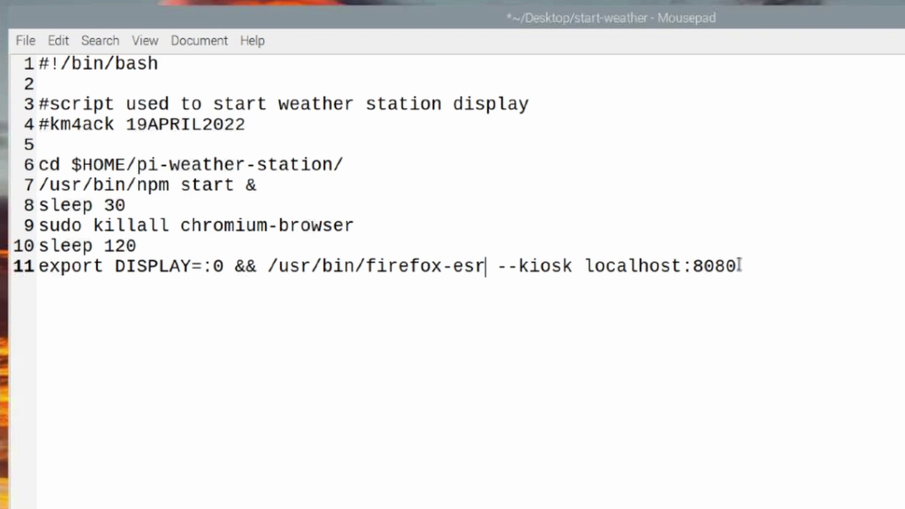
key(ctrl+s)
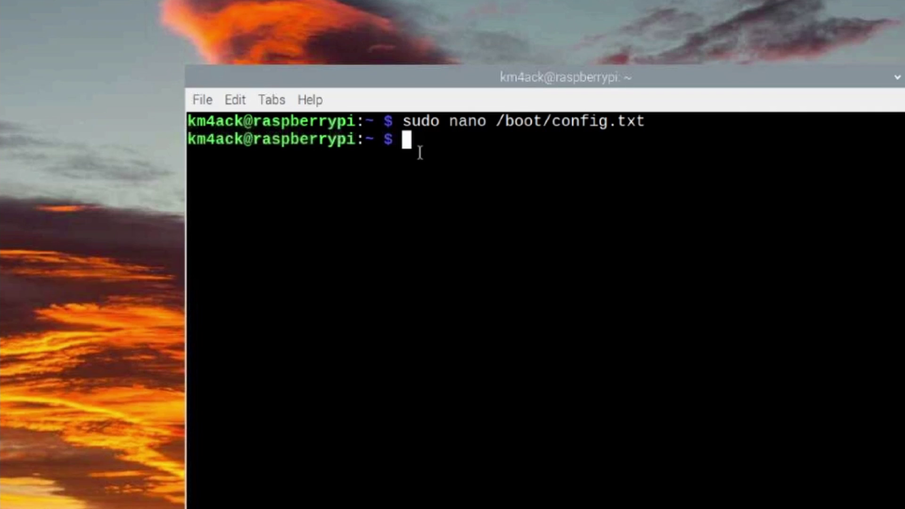
Change the terminal's working directory to ~/Desktop and list its files to locate the start-weather script.
text(cd )
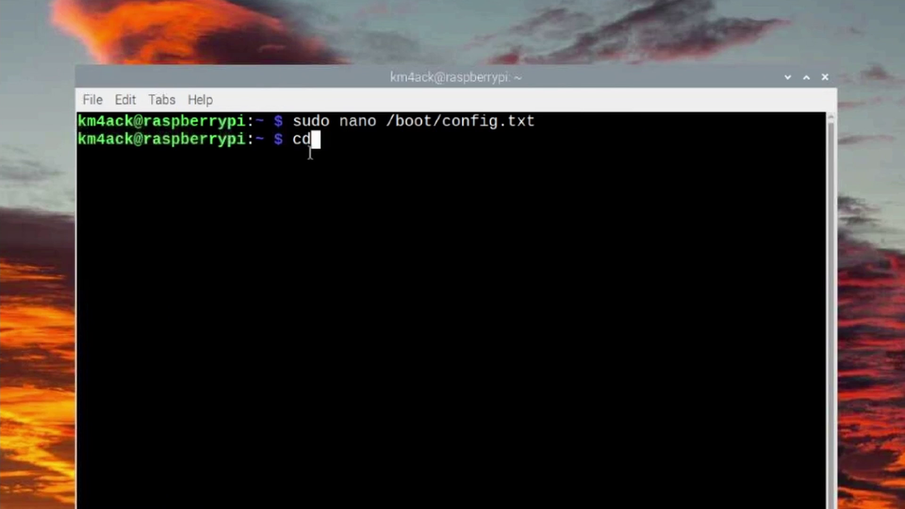
text(-)
text(/Des)
key(Tab)
key(Return)
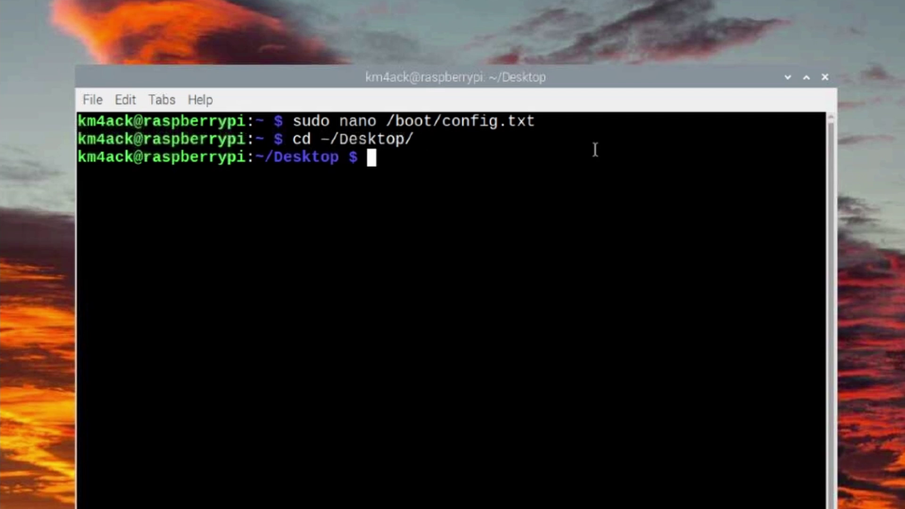
text(ls)
key(Return)
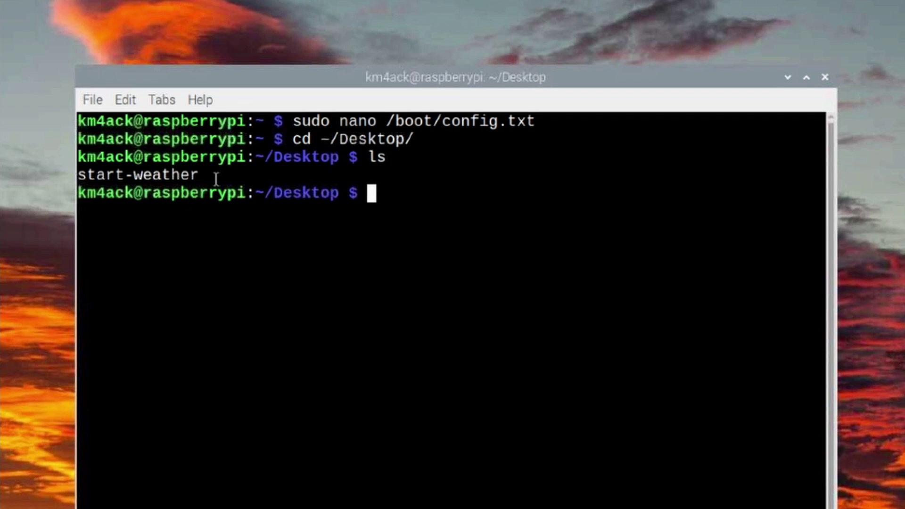
drag(198, 176, 63, 177)
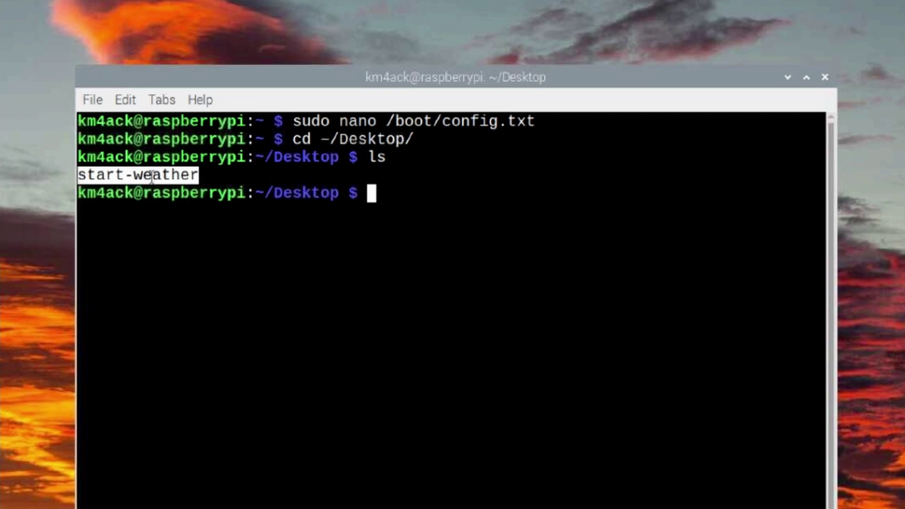
click(221, 174)
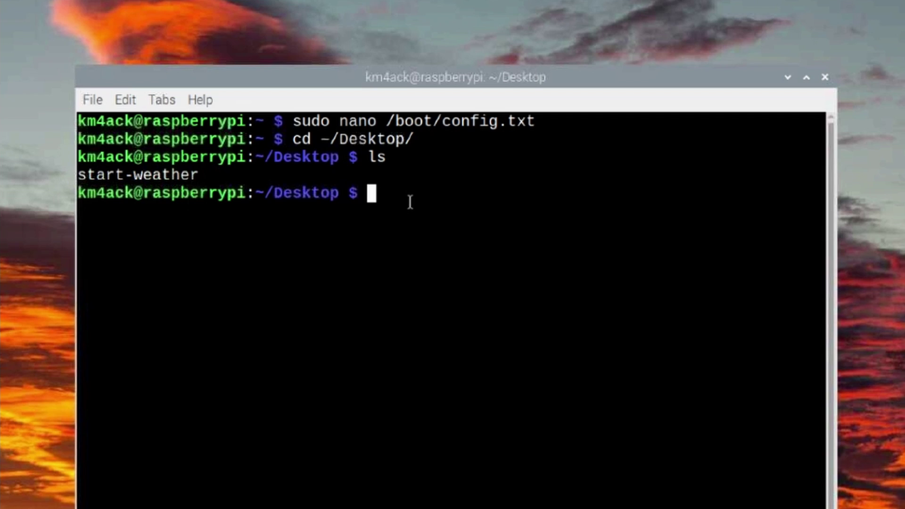
Make the start-weather script executable with chmod +x and list the Desktop folder again to check it.
text(ch)
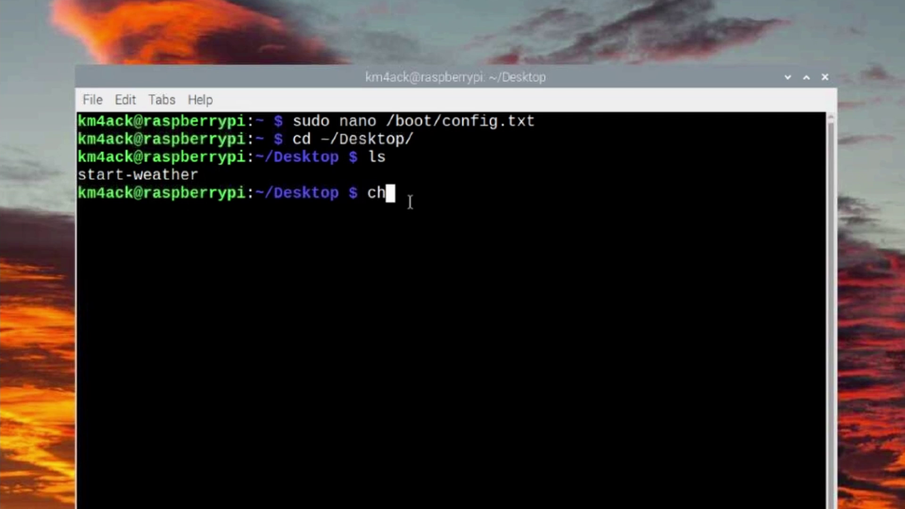
text(mod +x sta)
key(Tab)
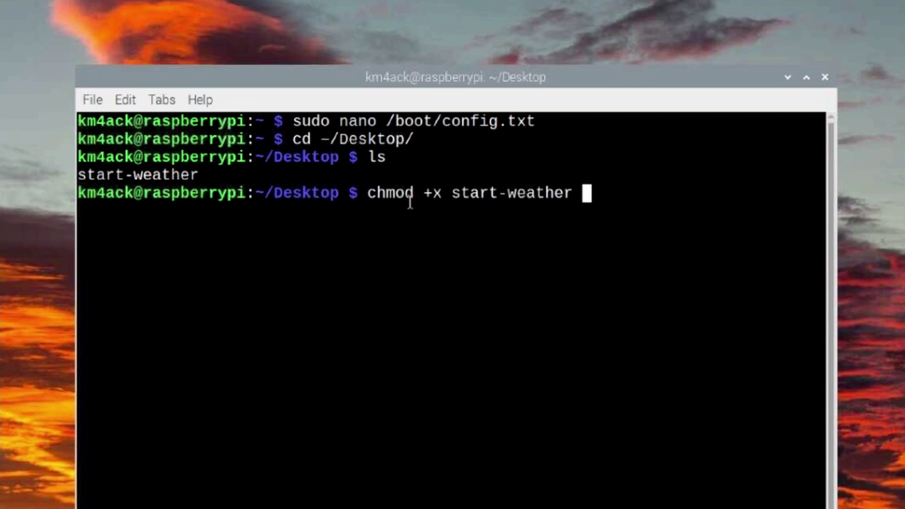
key(Return)
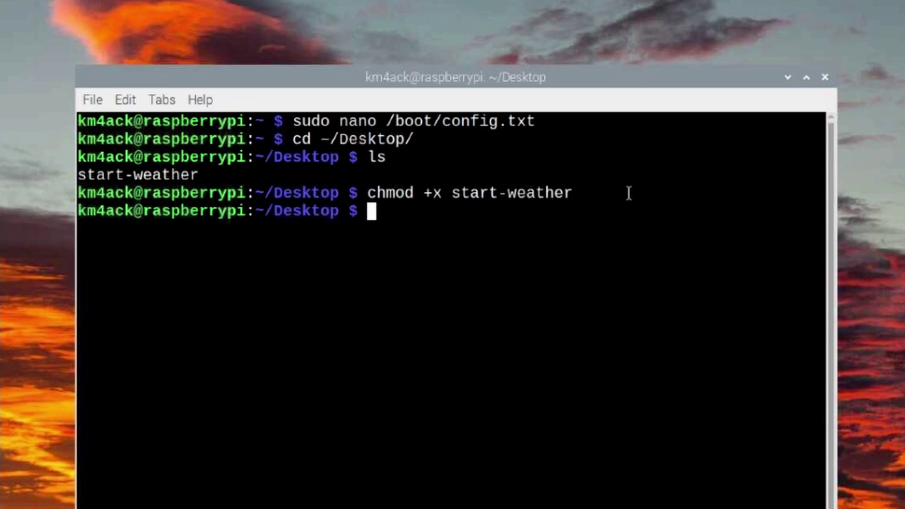
text(ls)
key(Return)
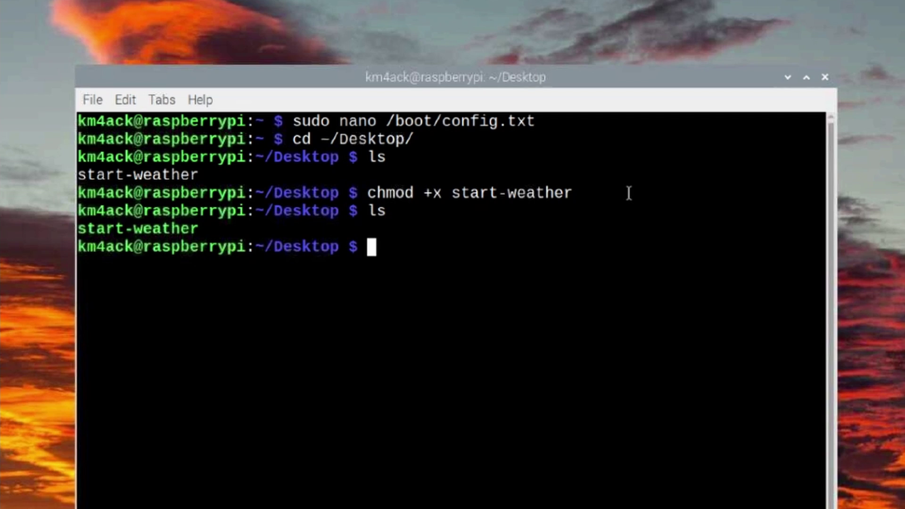
drag(198, 228, 56, 229)
click(207, 228)
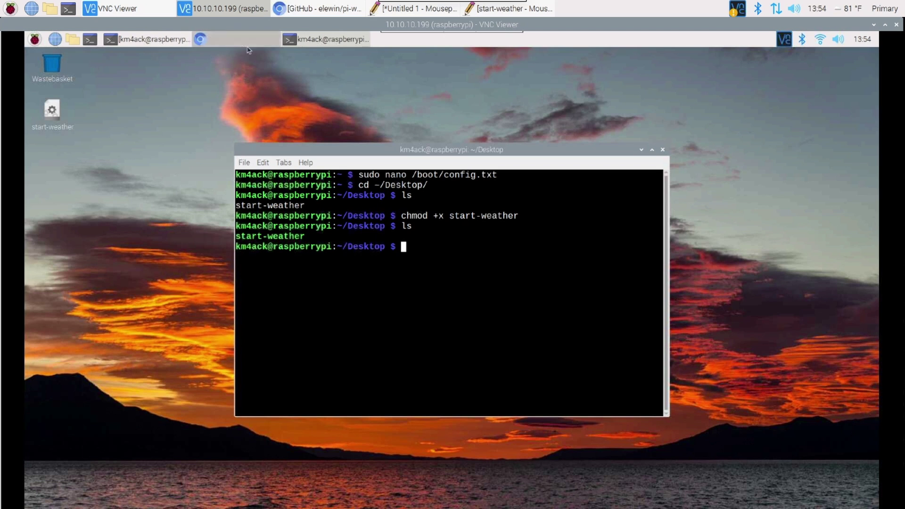
Look at the Pi Weather Station page in Chromium and return to the terminal.
click(240, 39)
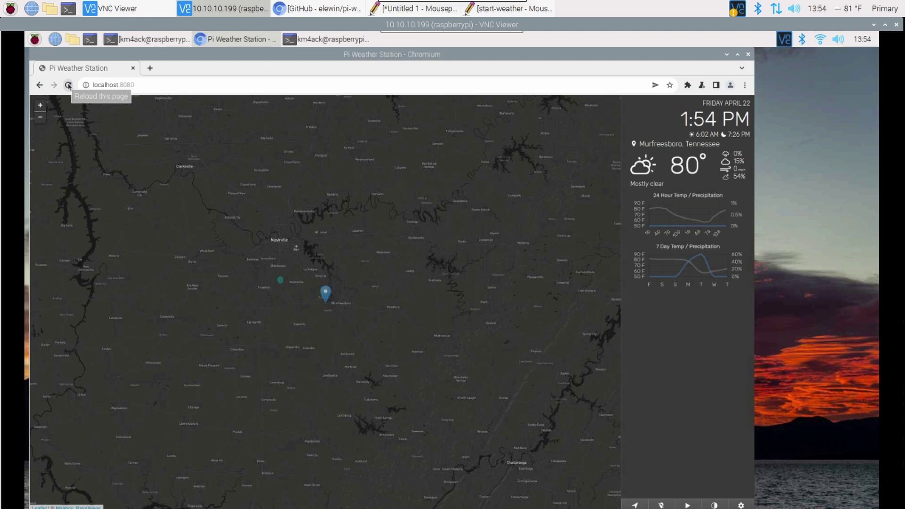
click(251, 42)
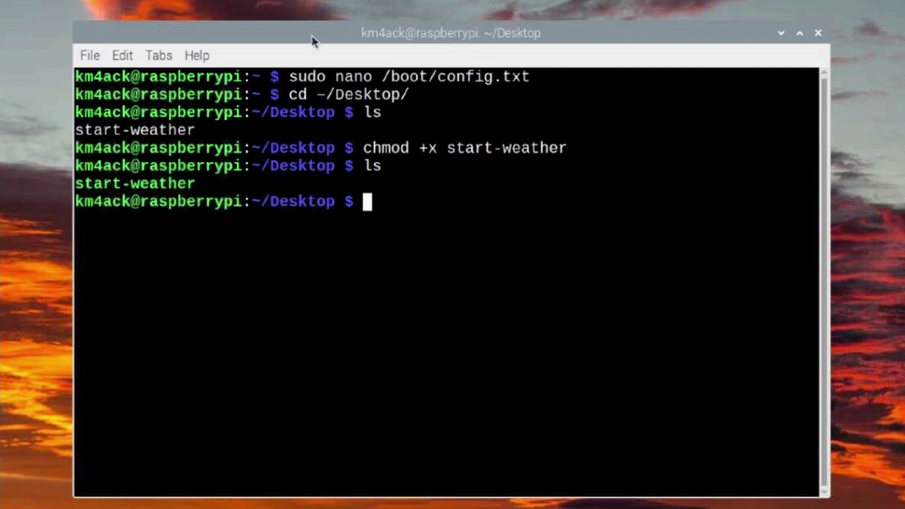
Open the user's crontab for editing with crontab -e, choosing /bin/nano as the editor.
text(crontab )
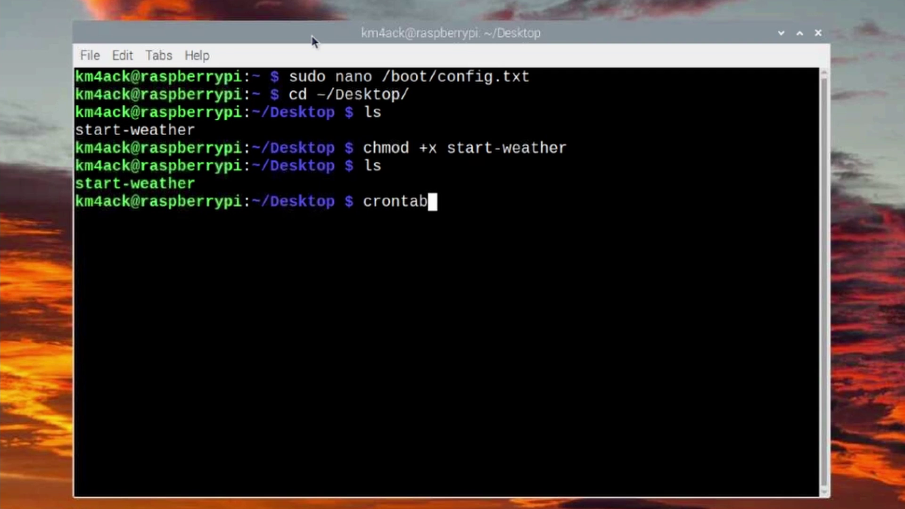
text(-)
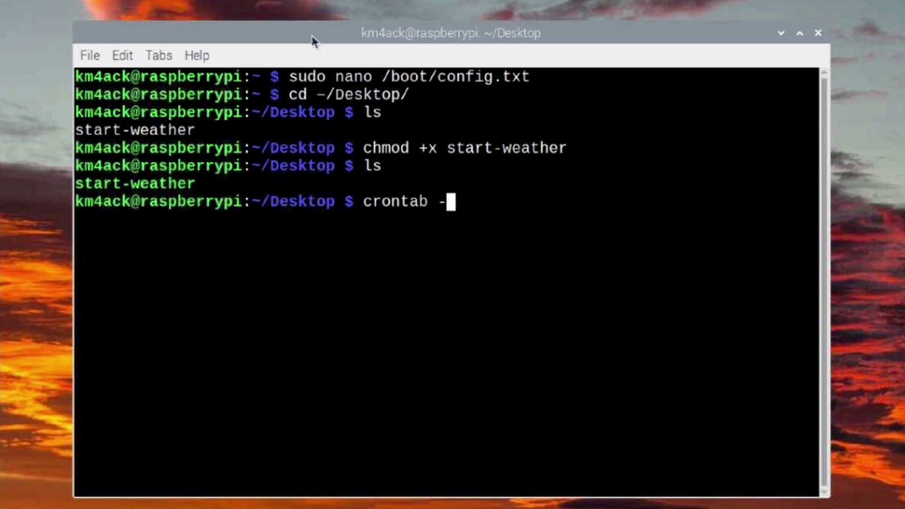
text(e)
key(Return)
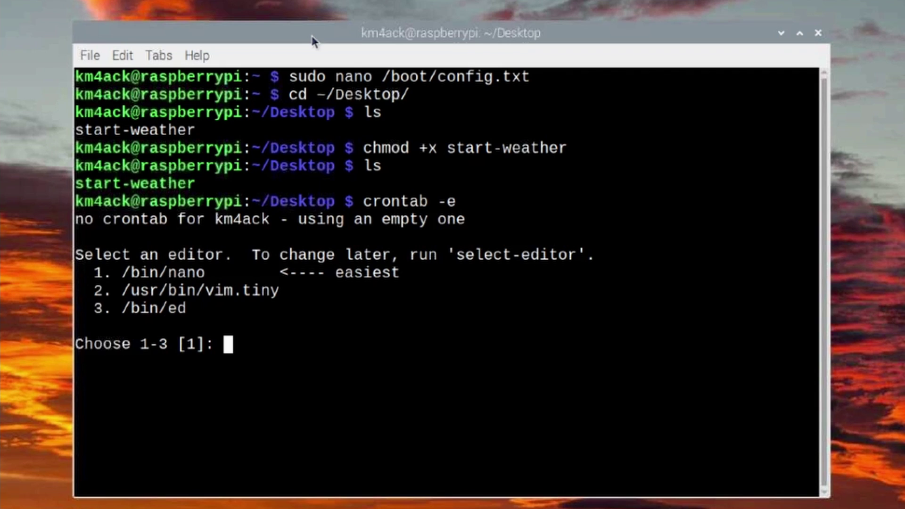
text(1)
key(Return)
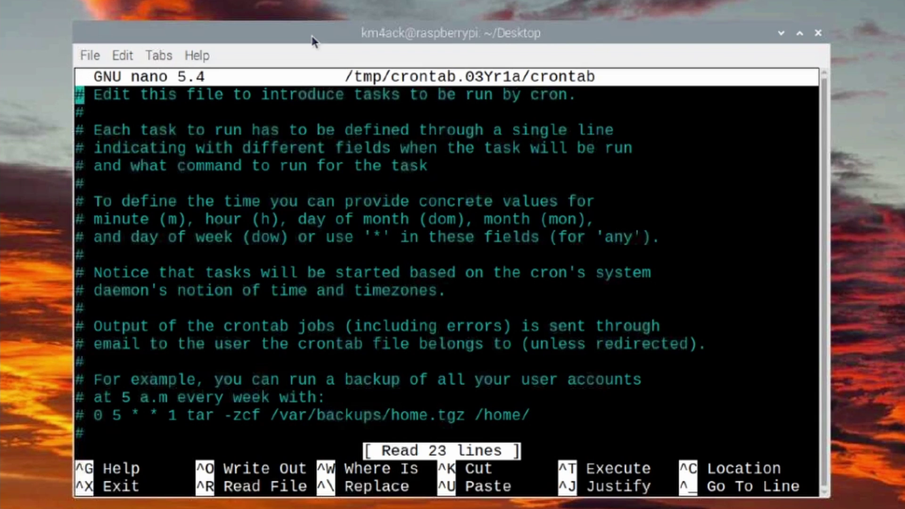
key(Page_Down)
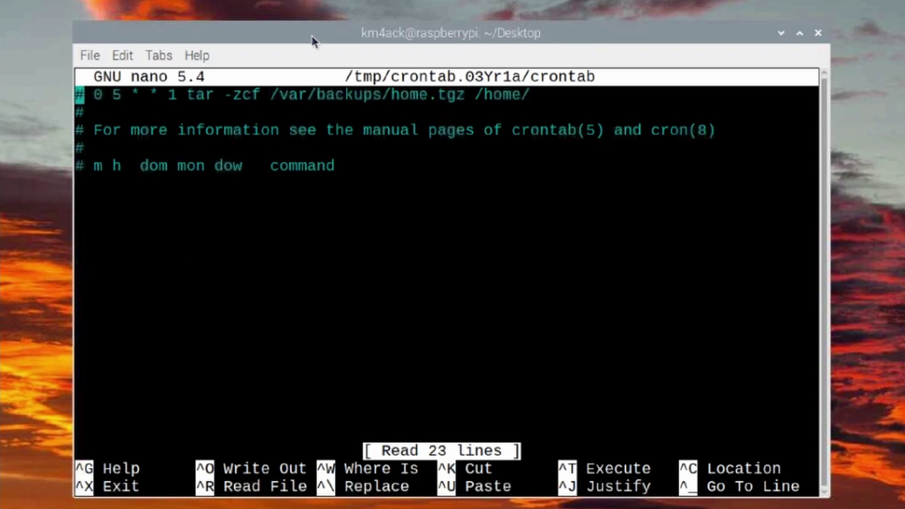
key(Page_Down)
right_click(100, 226)
click(137, 307)
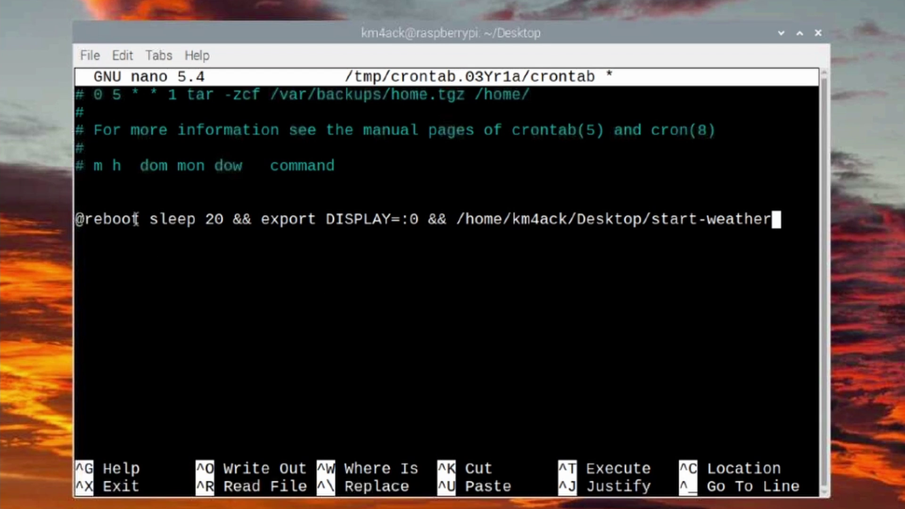
drag(131, 219, 75, 220)
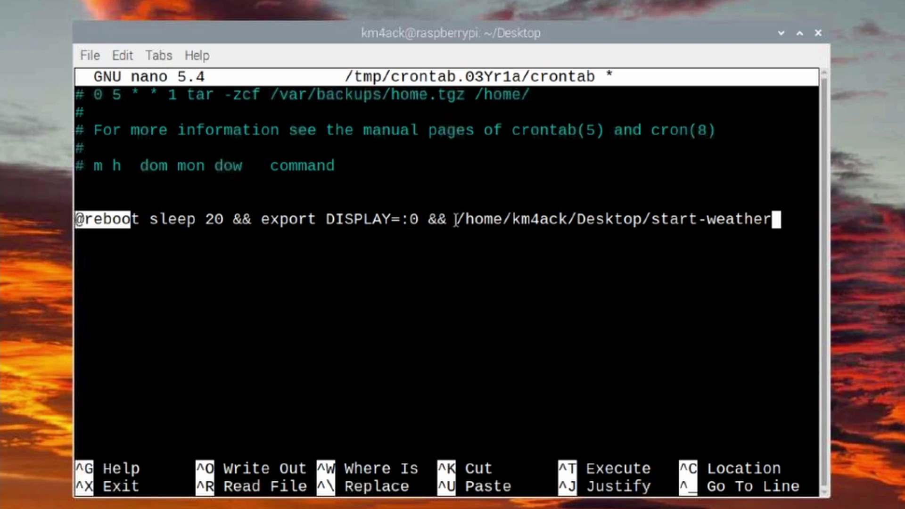
drag(456, 221, 776, 220)
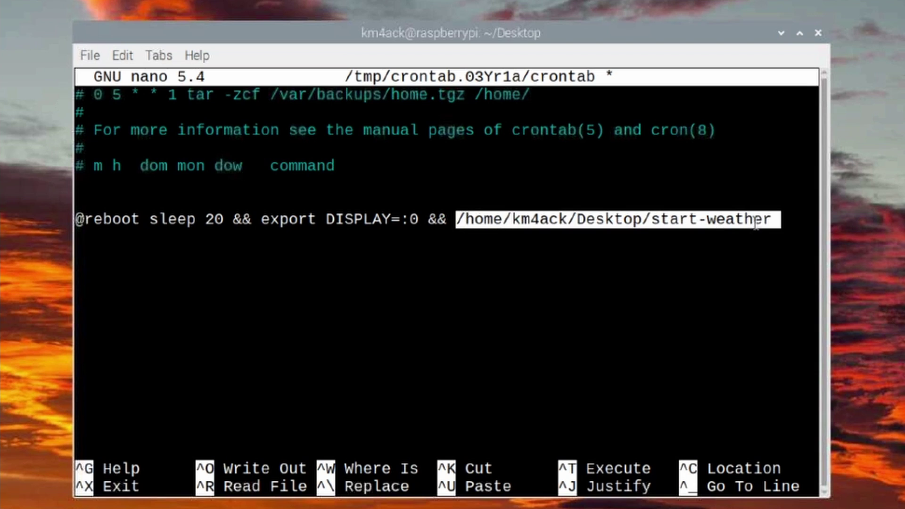
click(756, 221)
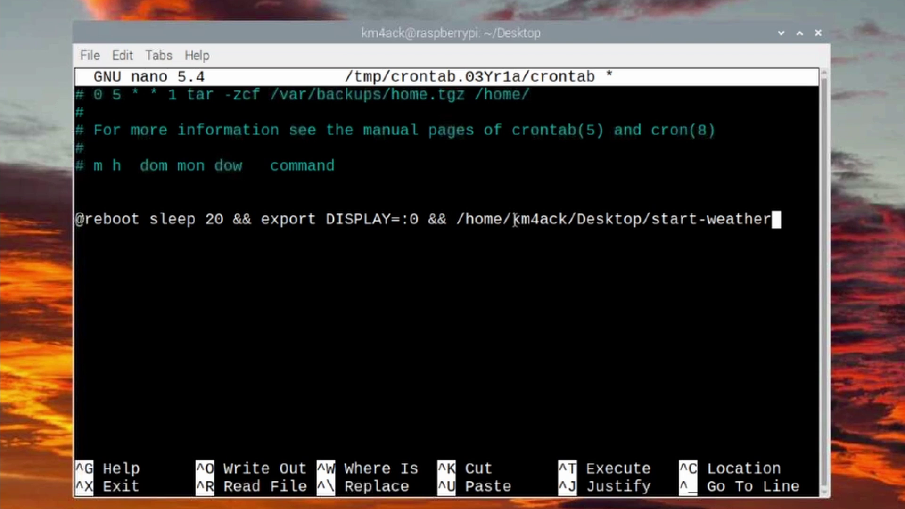
drag(514, 221, 563, 220)
click(558, 237)
key(ctrl+o)
key(Return)
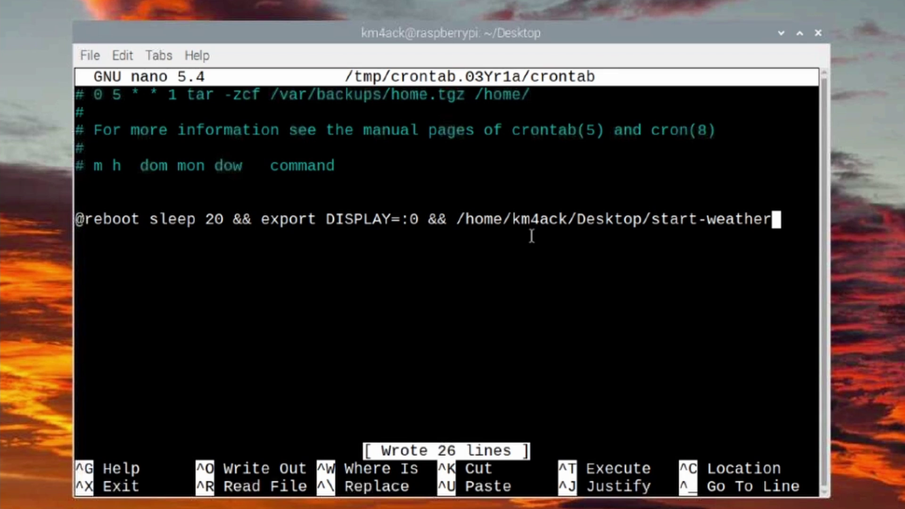
key(ctrl+x)
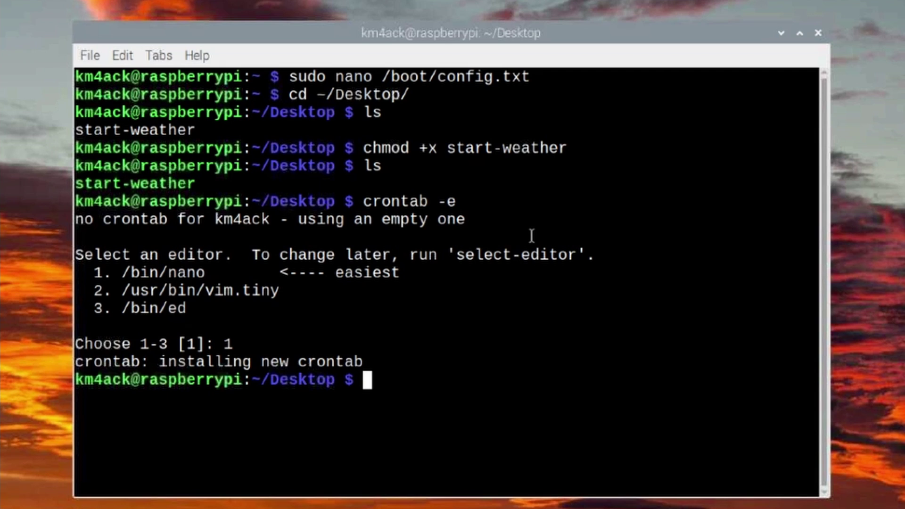
Check the logged-in username with whoami and compare it with the name in the shell prompt.
text(wh)
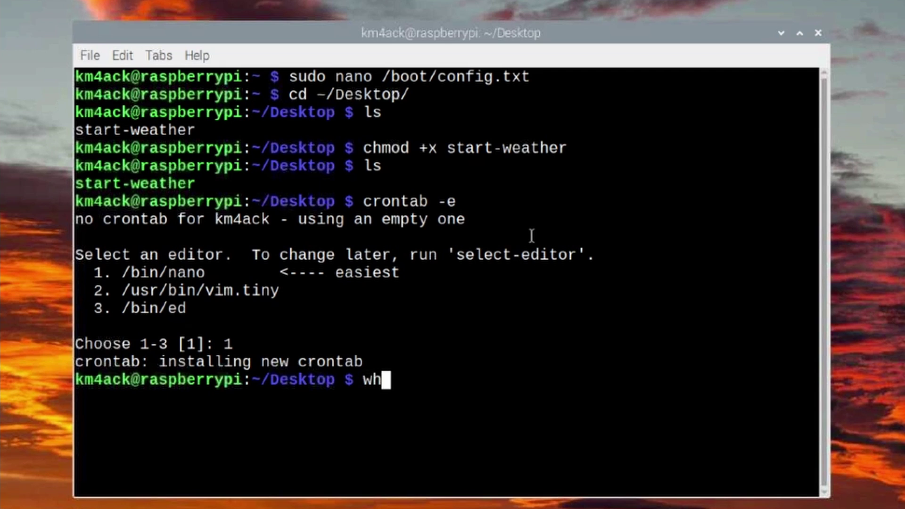
text(oami)
key(BackSpace)
text(ami)
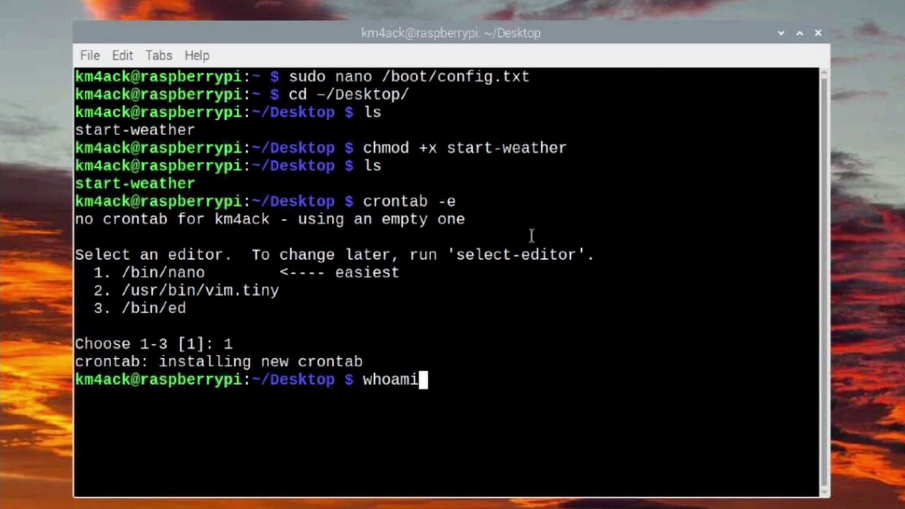
key(Return)
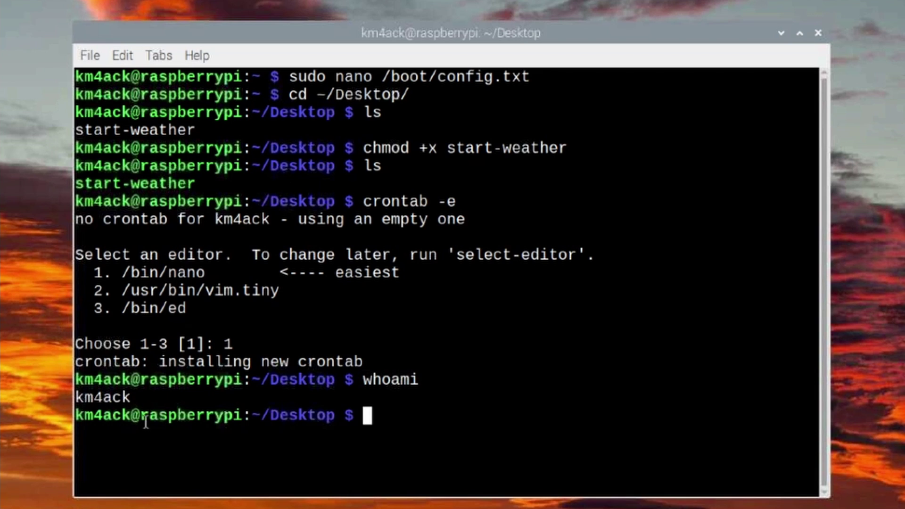
double_click(111, 399)
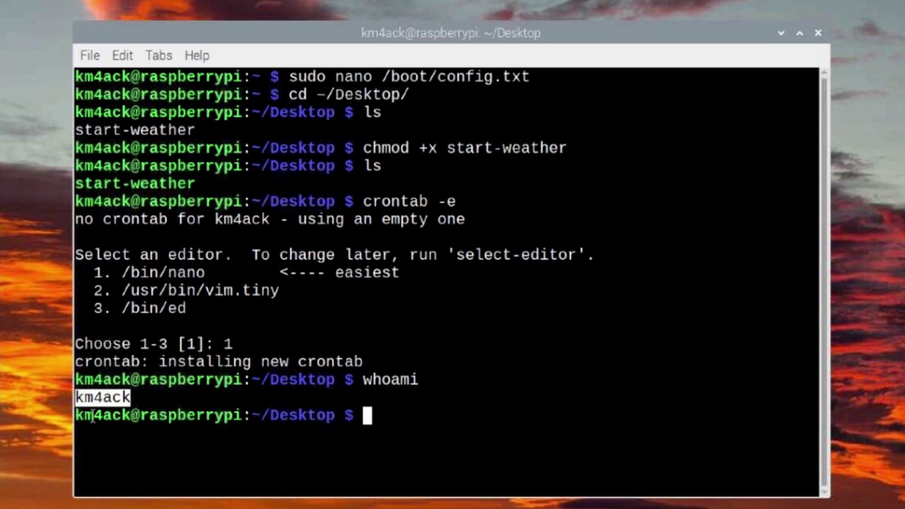
drag(131, 416, 67, 417)
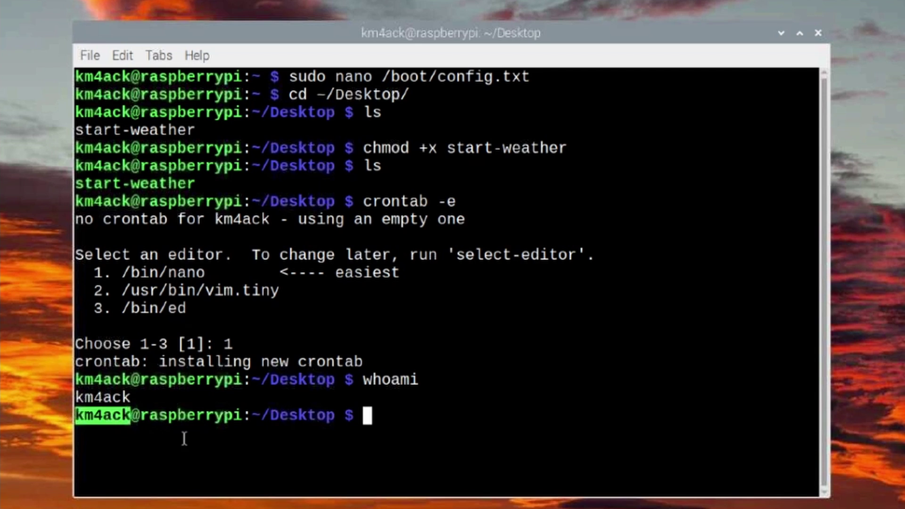
click(392, 412)
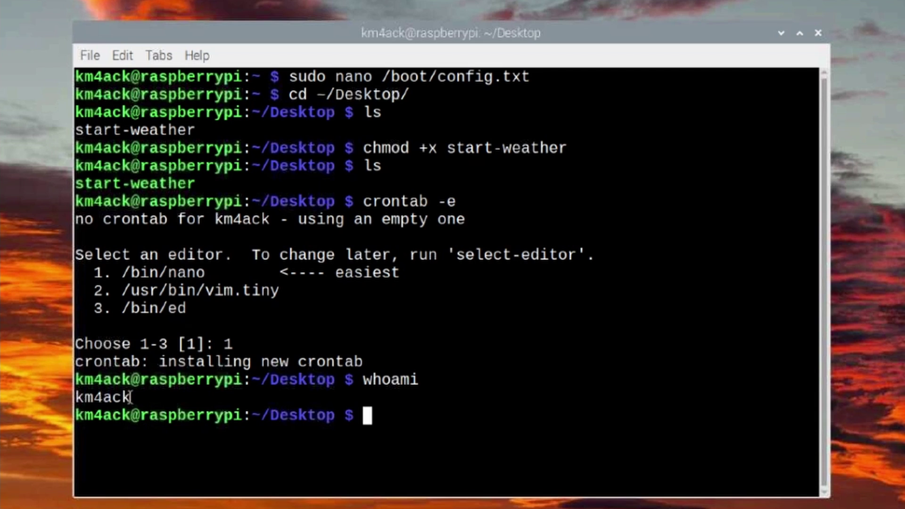
drag(130, 398, 62, 398)
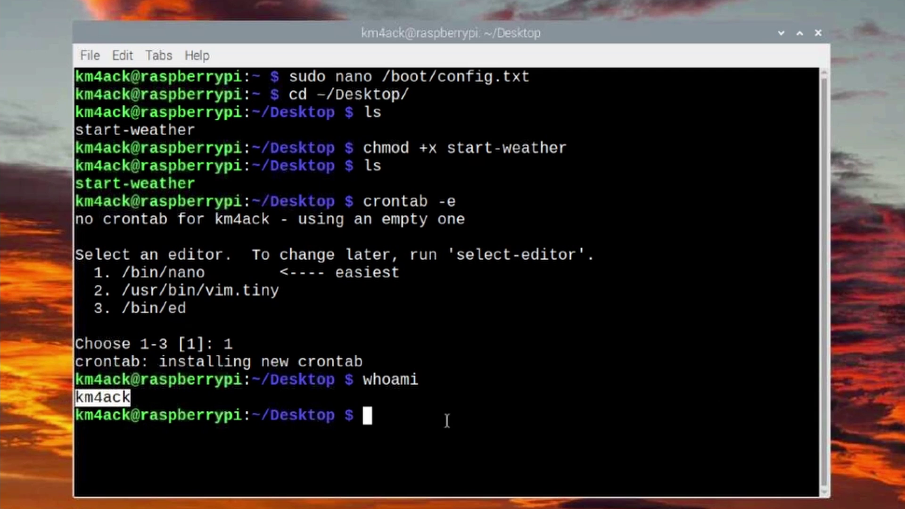
click(422, 427)
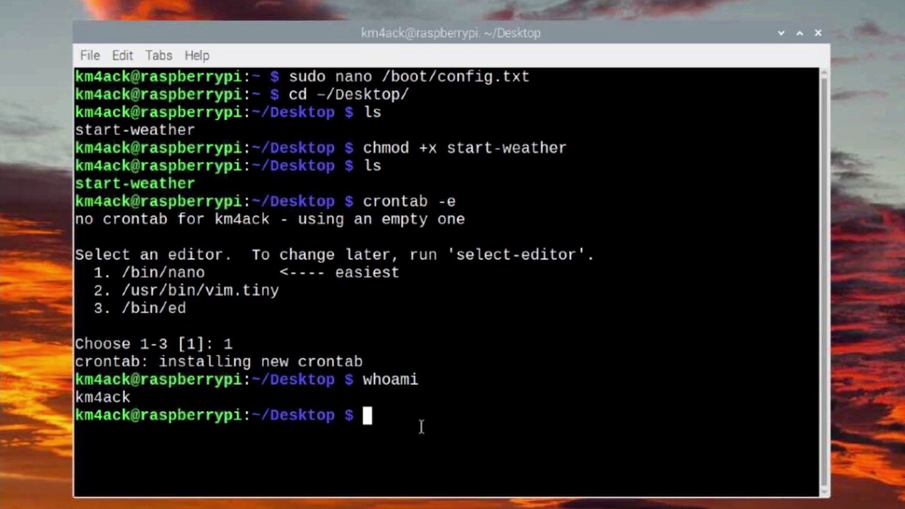
Restart the Raspberry Pi with the reboot command.
text(reboot)
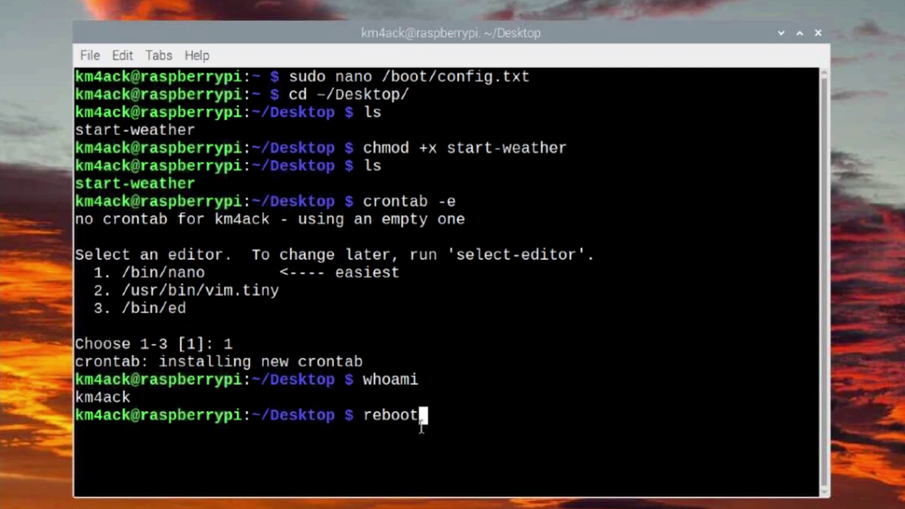
key(Return)
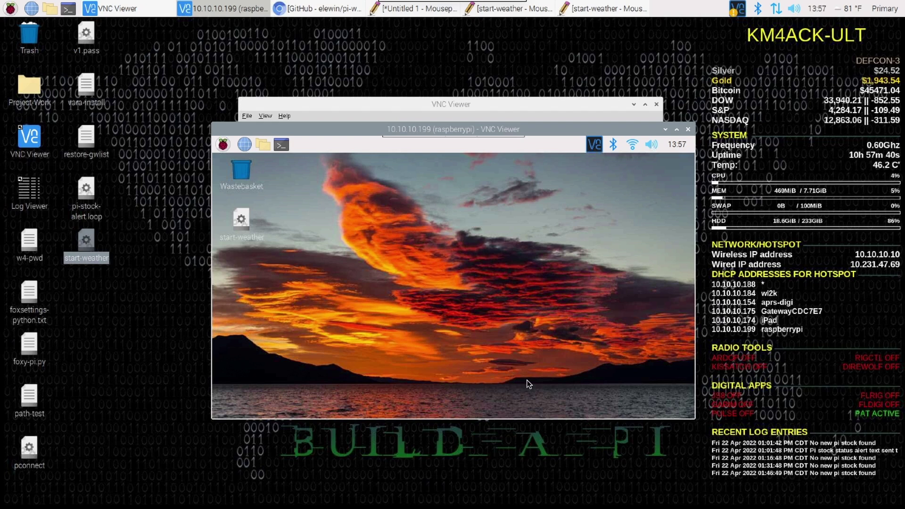